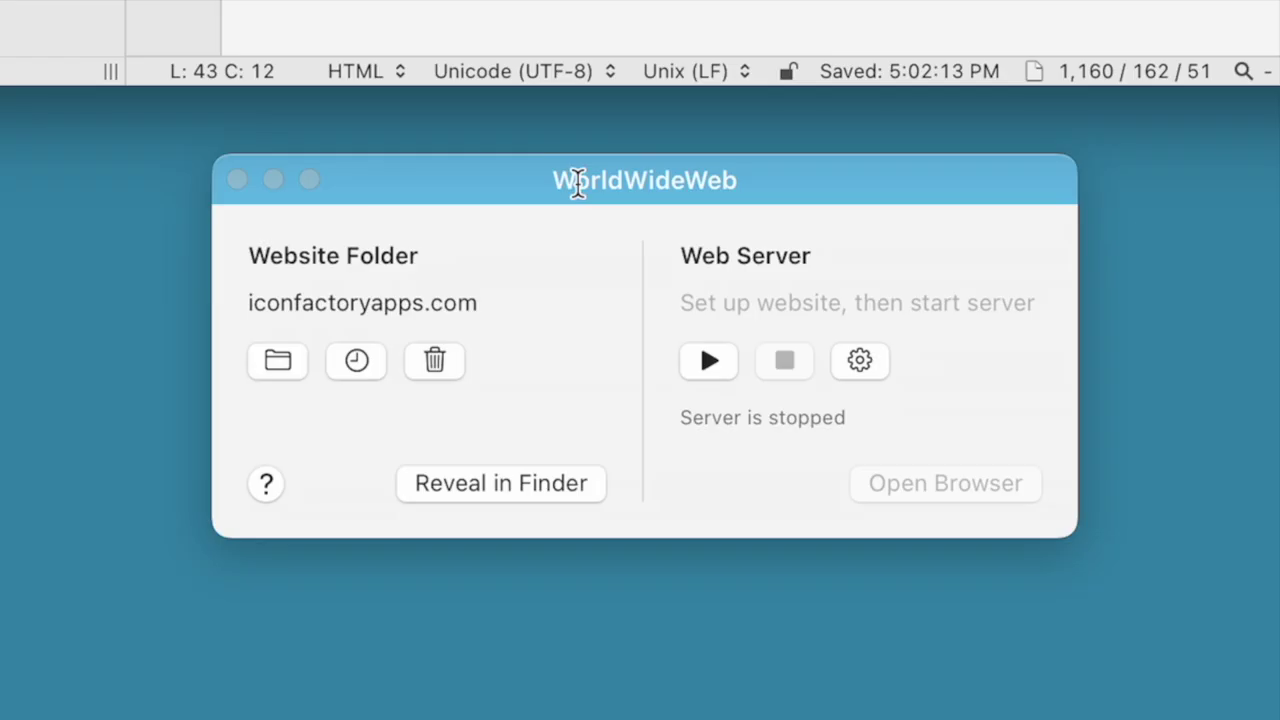
Choose the Test folder inside Runestone on iCloud as the website folder
{"action": "left_click", "coordinate": [393, 555]}
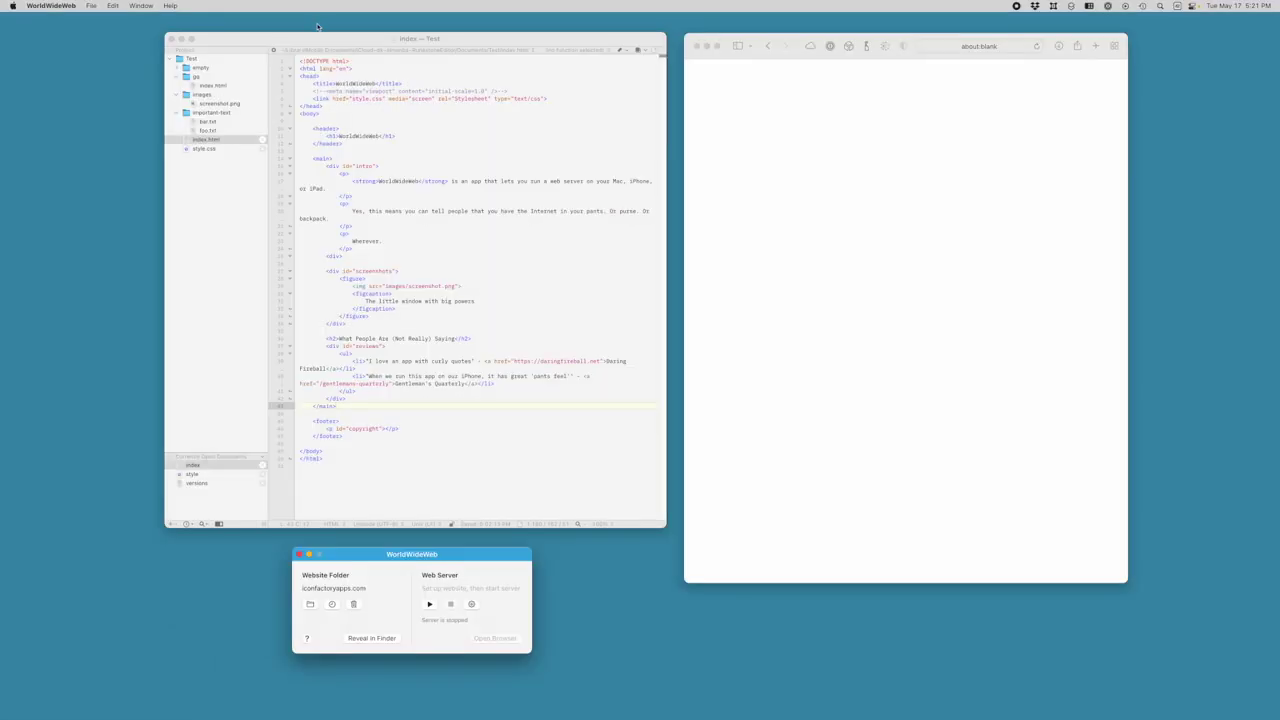
{"action": "left_click", "coordinate": [316, 39]}
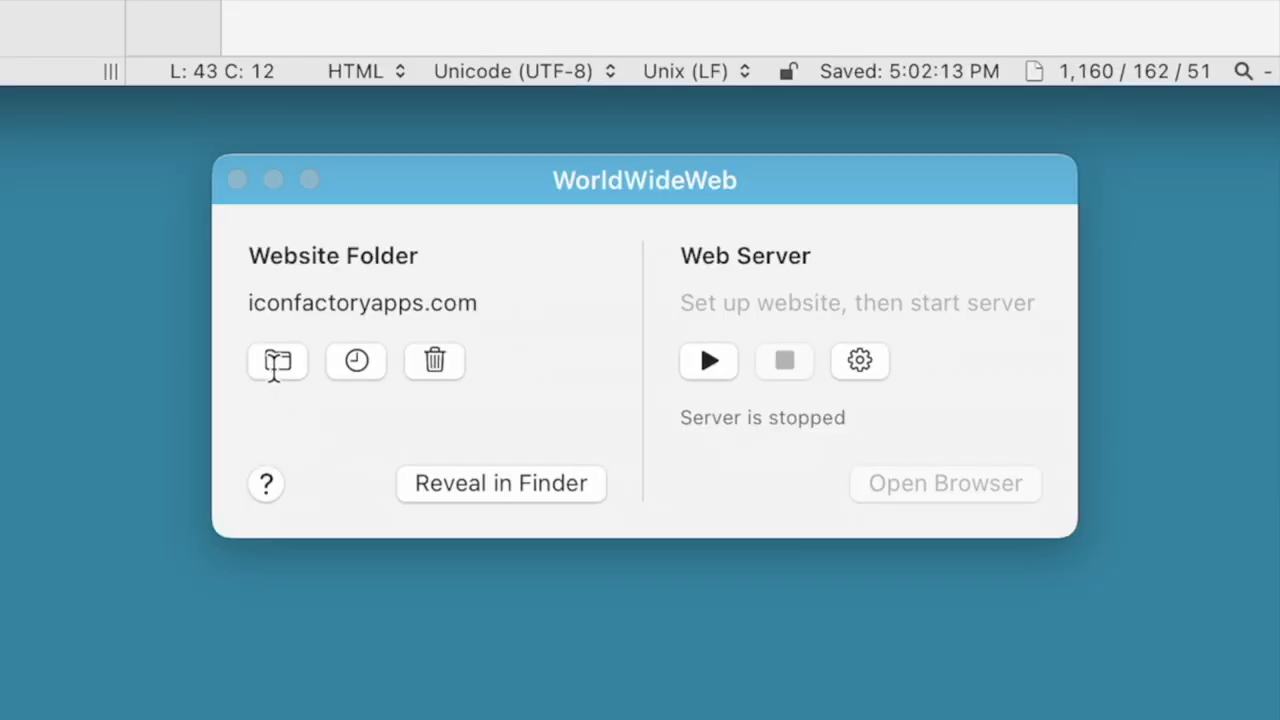
{"action": "left_click", "coordinate": [275, 366]}
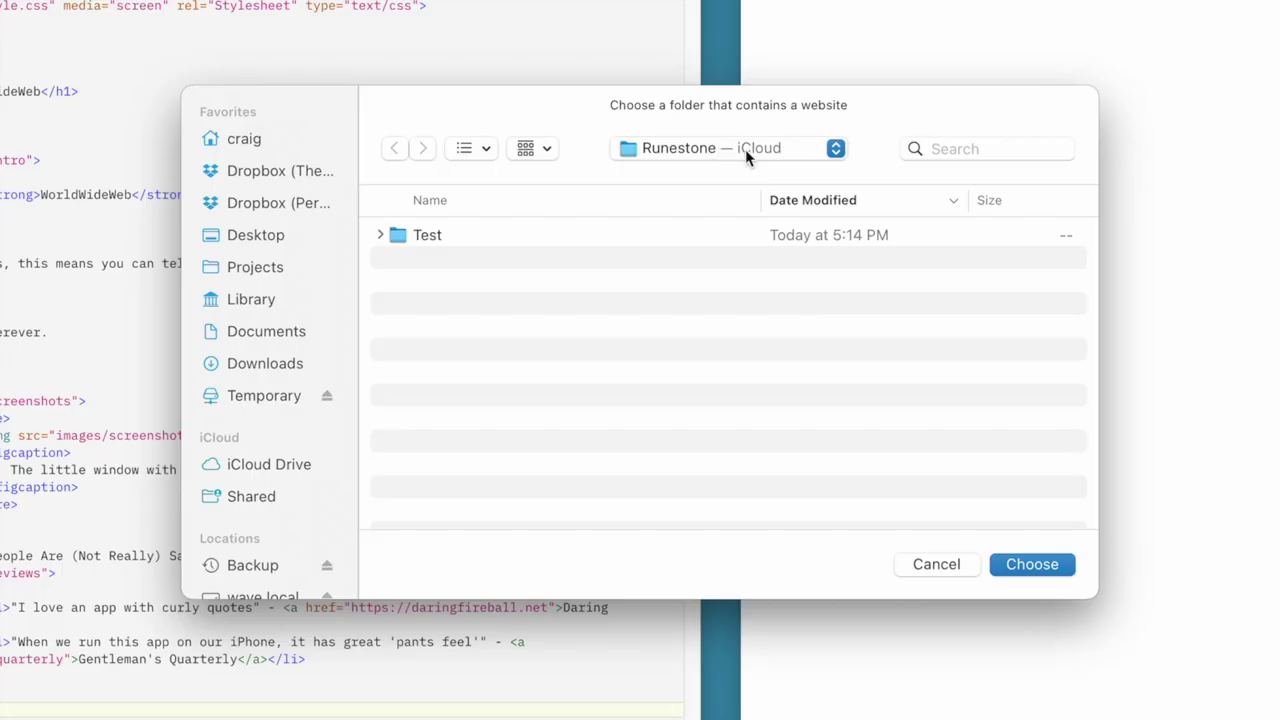
{"action": "left_click", "coordinate": [686, 163]}
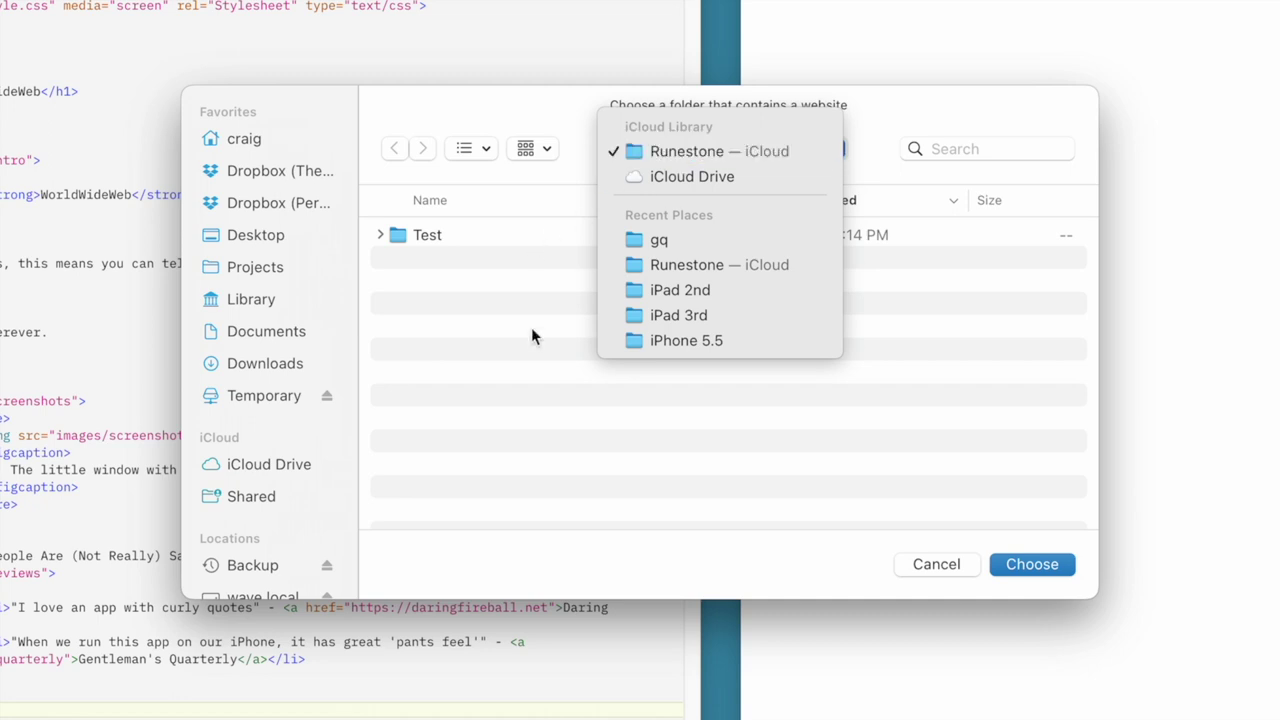
{"action": "left_click", "coordinate": [511, 352]}
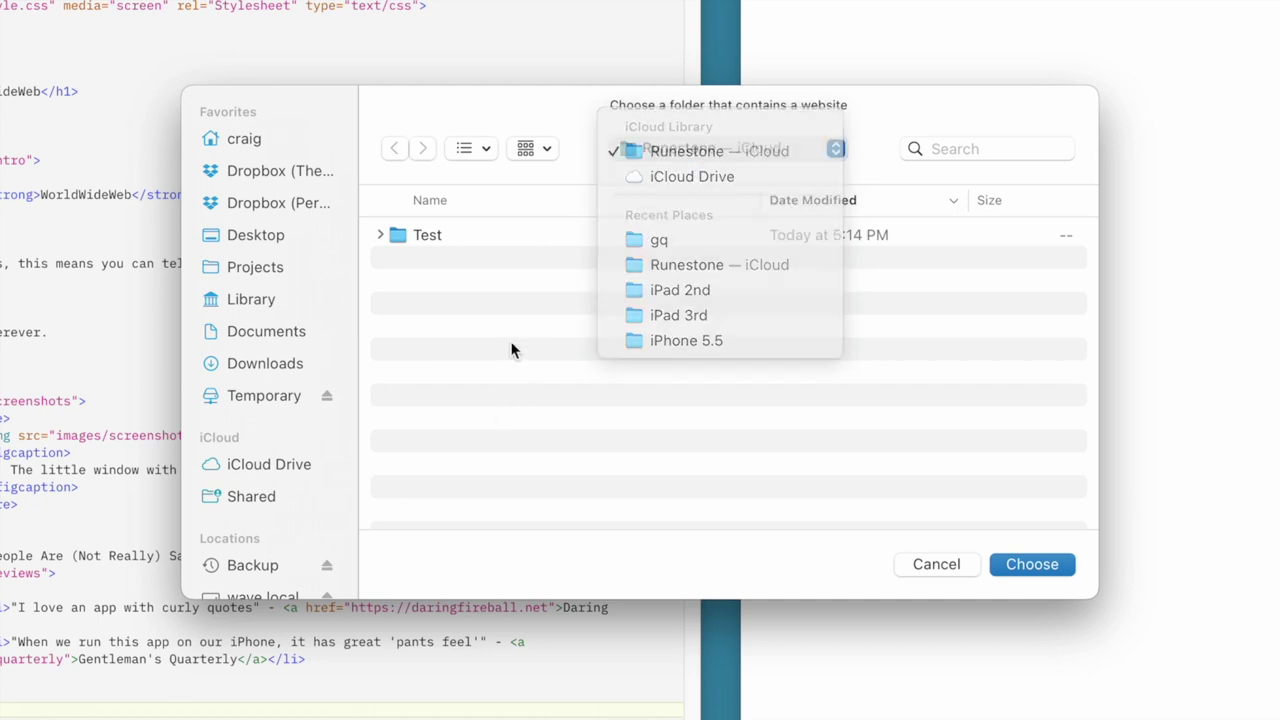
{"action": "left_click", "coordinate": [392, 240]}
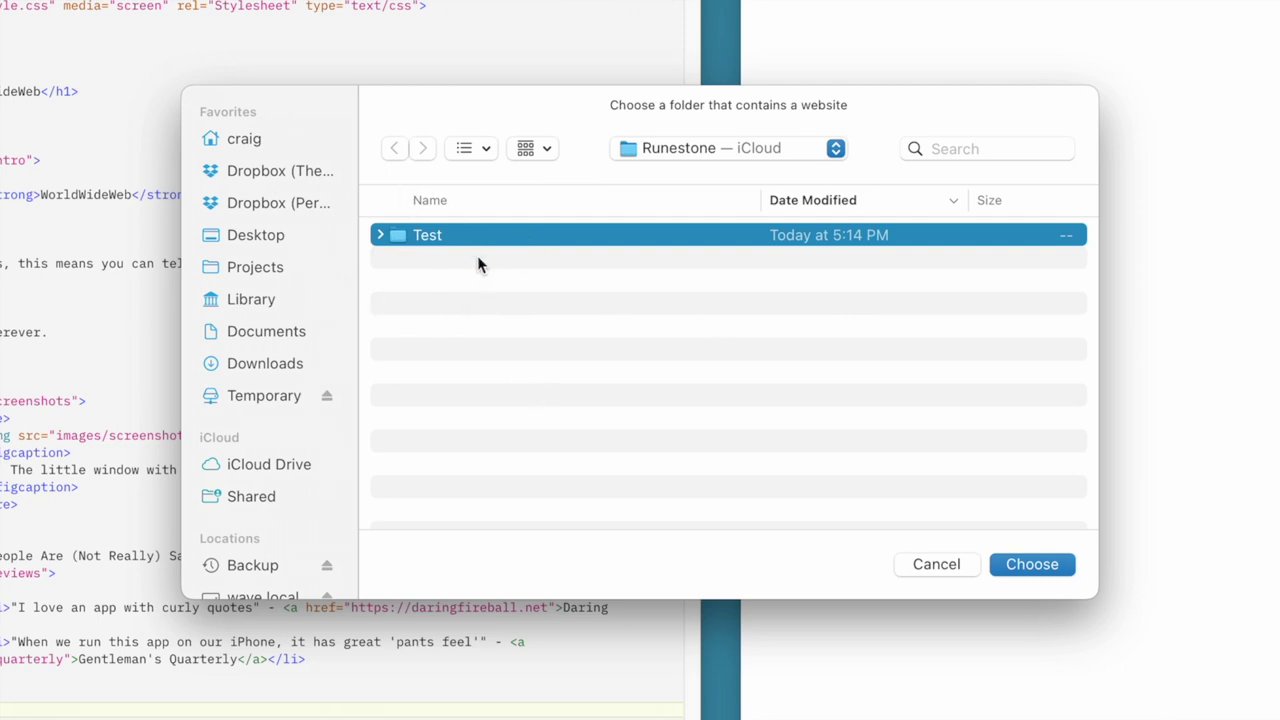
{"action": "left_click", "coordinate": [1042, 566]}
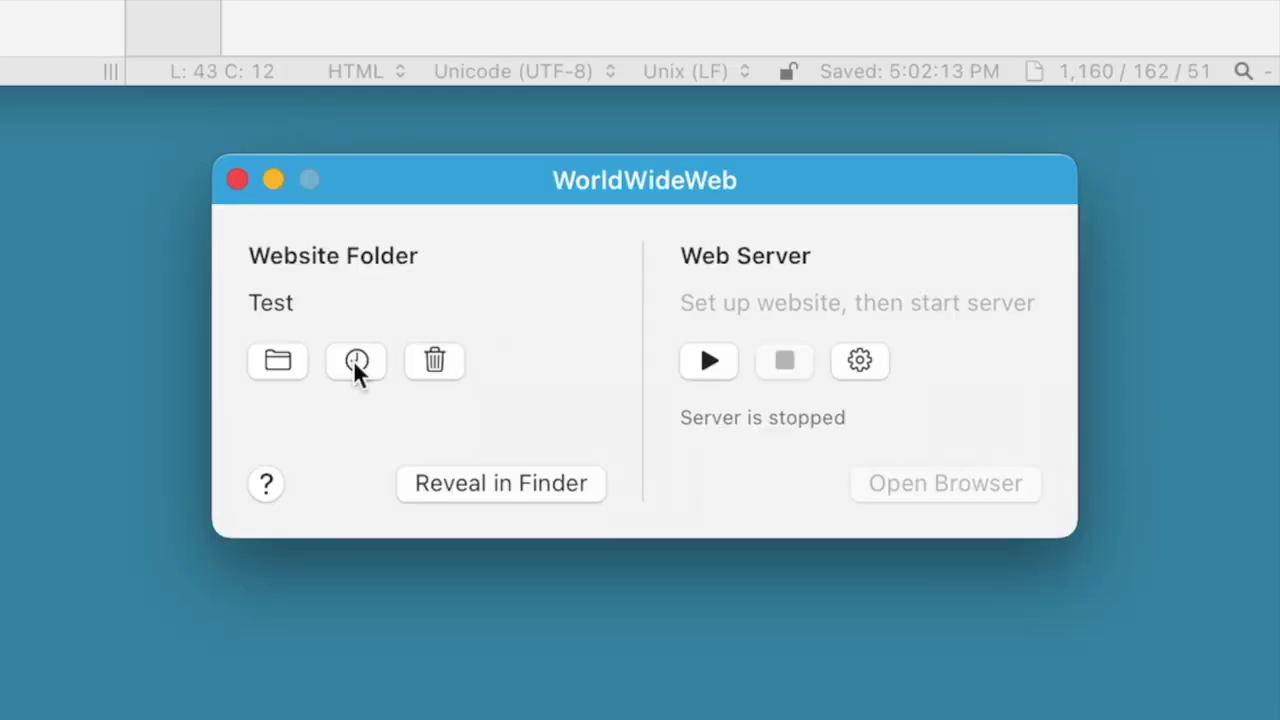
Start the web server for the Test website, open the served site in the browser and look through the page
{"action": "left_click", "coordinate": [332, 604]}
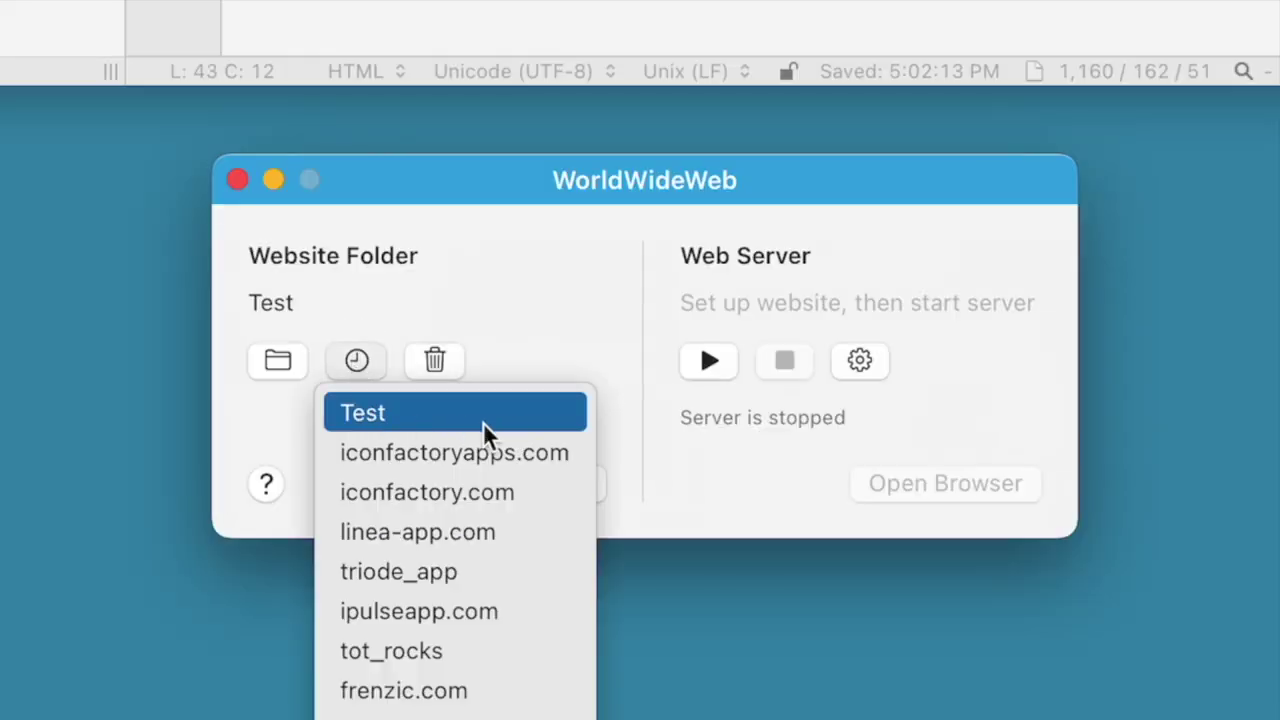
{"action": "left_click", "coordinate": [575, 311]}
{"action": "left_click", "coordinate": [709, 362]}
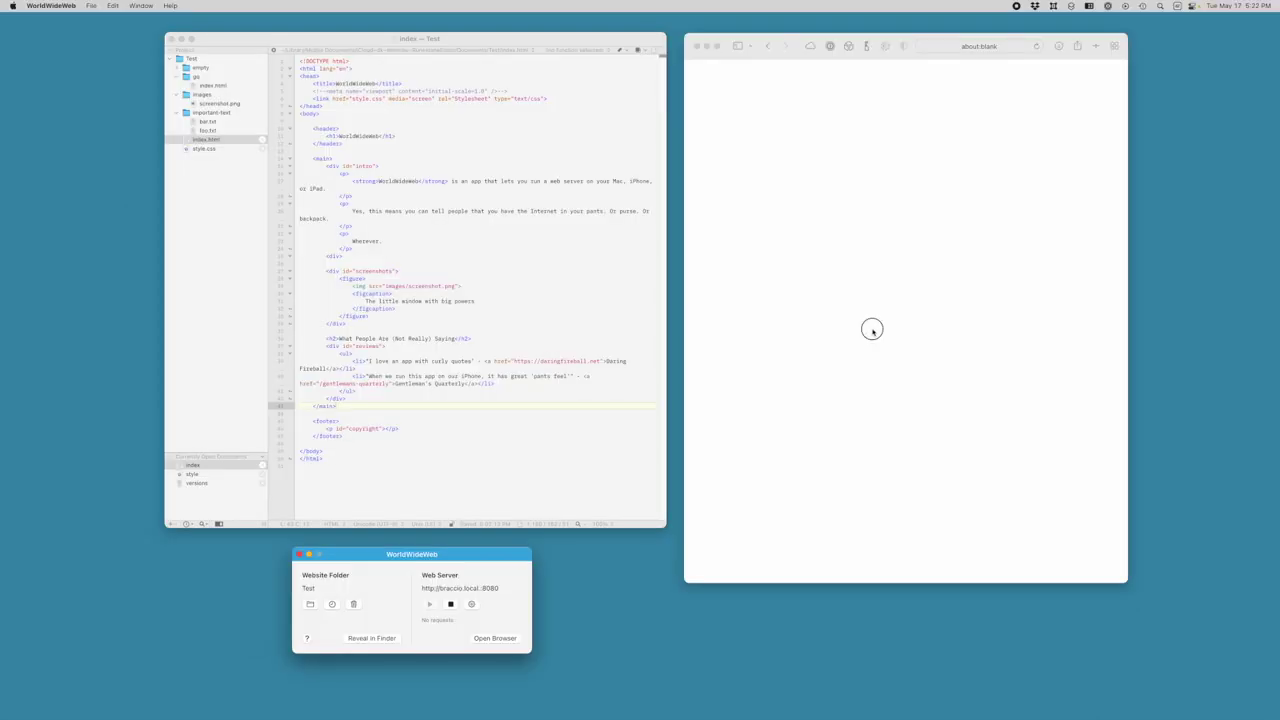
{"action": "left_click", "coordinate": [497, 638]}
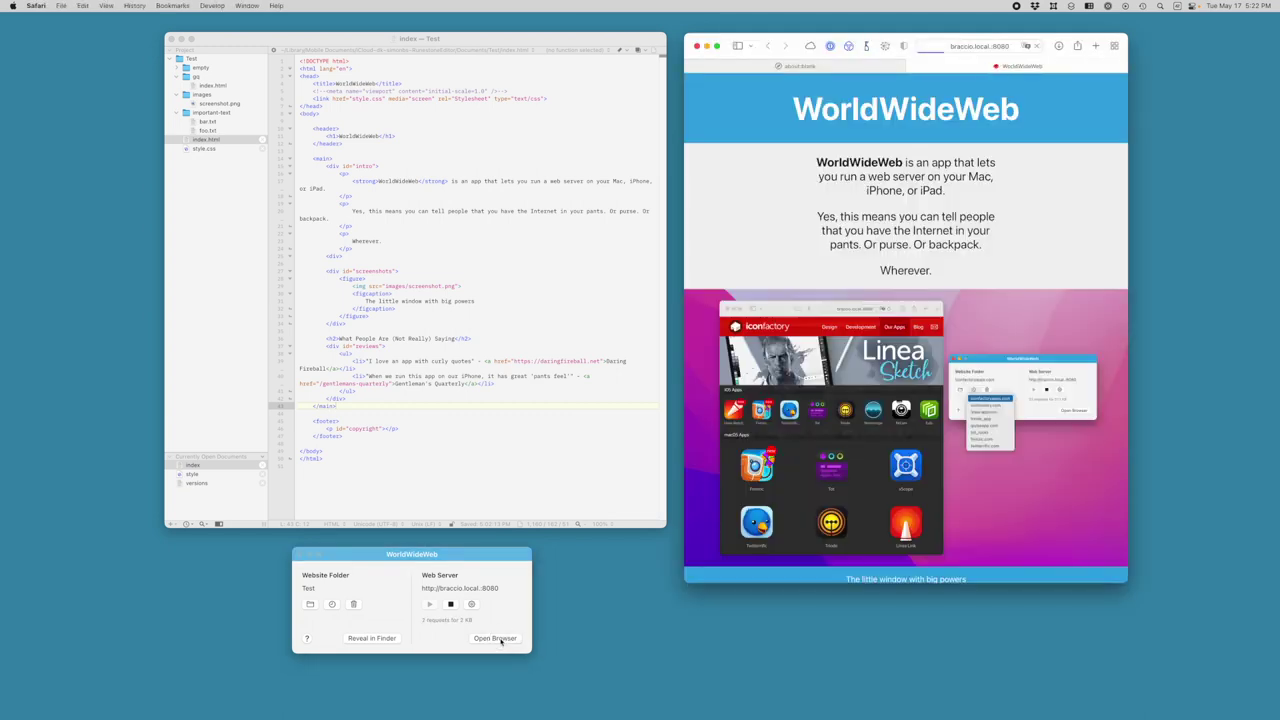
{"action": "scroll", "coordinate": [860, 495], "scroll_direction": "down", "scroll_amount": 3}
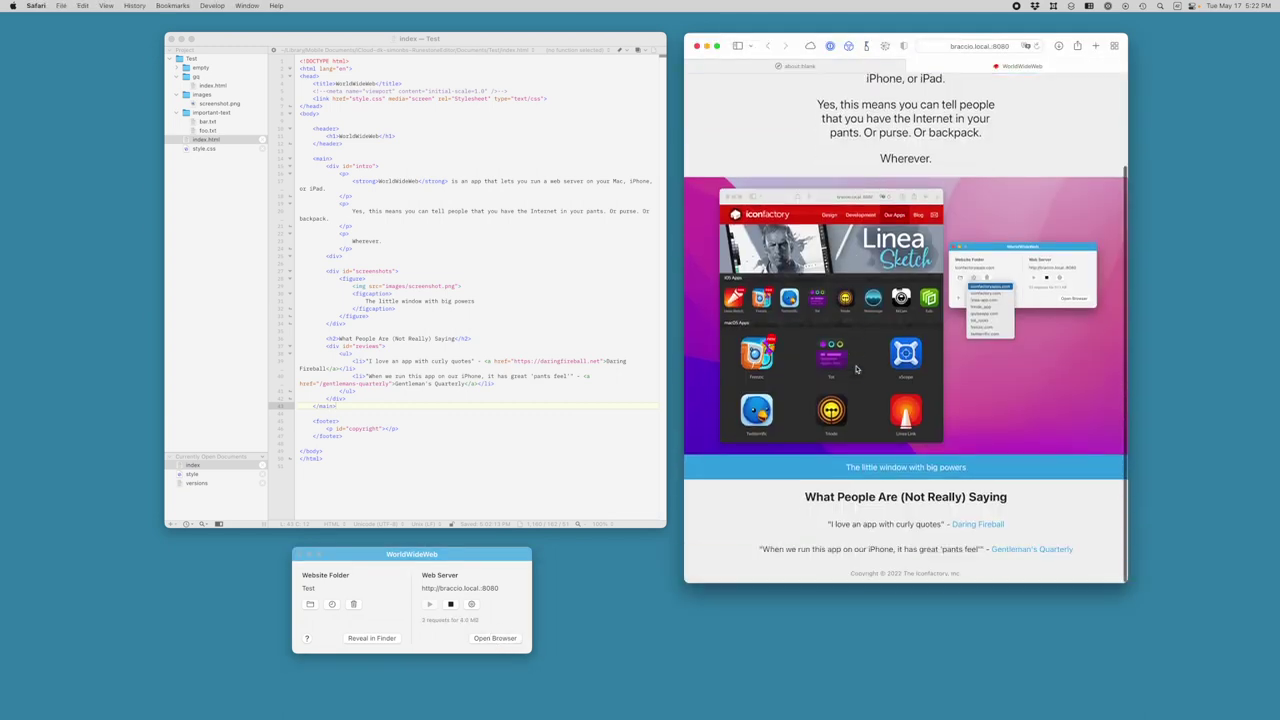
{"action": "scroll", "coordinate": [856, 370], "scroll_direction": "up", "scroll_amount": 3}
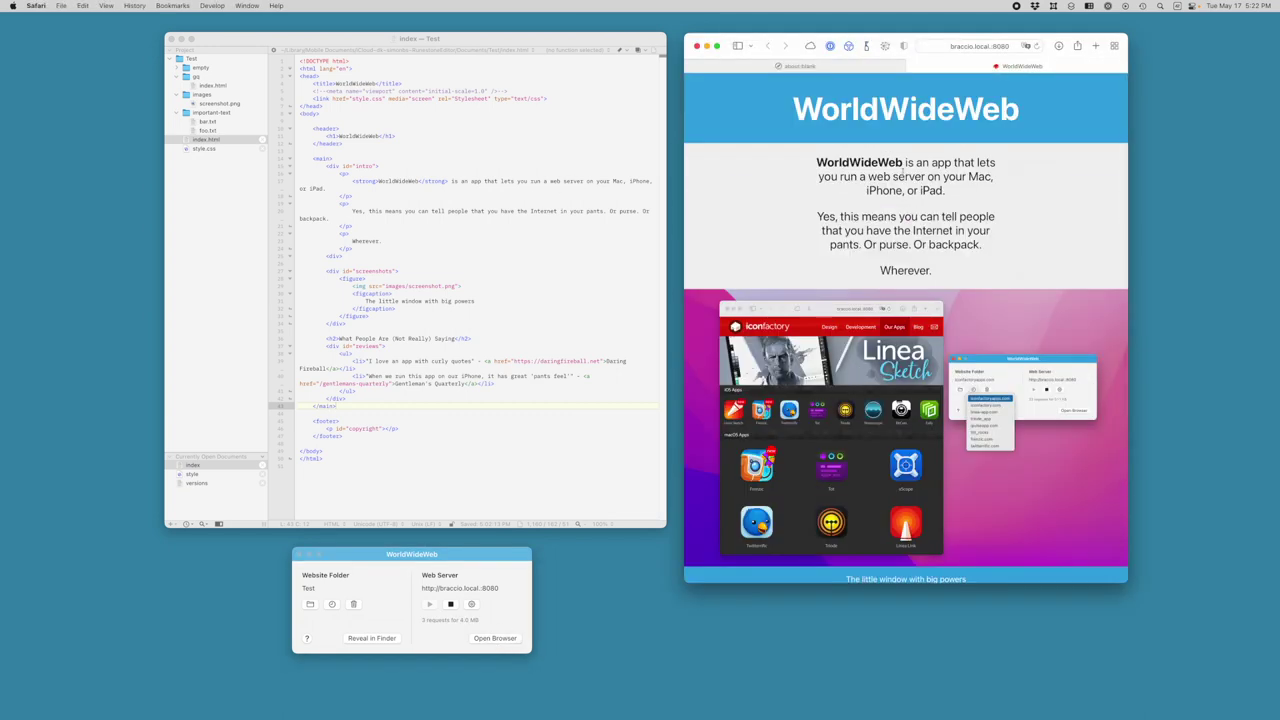
Switch to BBEdit, extend the h1 heading in index.html to "WorldWideWeb Product Website" and reload the page in Safari
{"action": "left_click", "coordinate": [530, 173]}
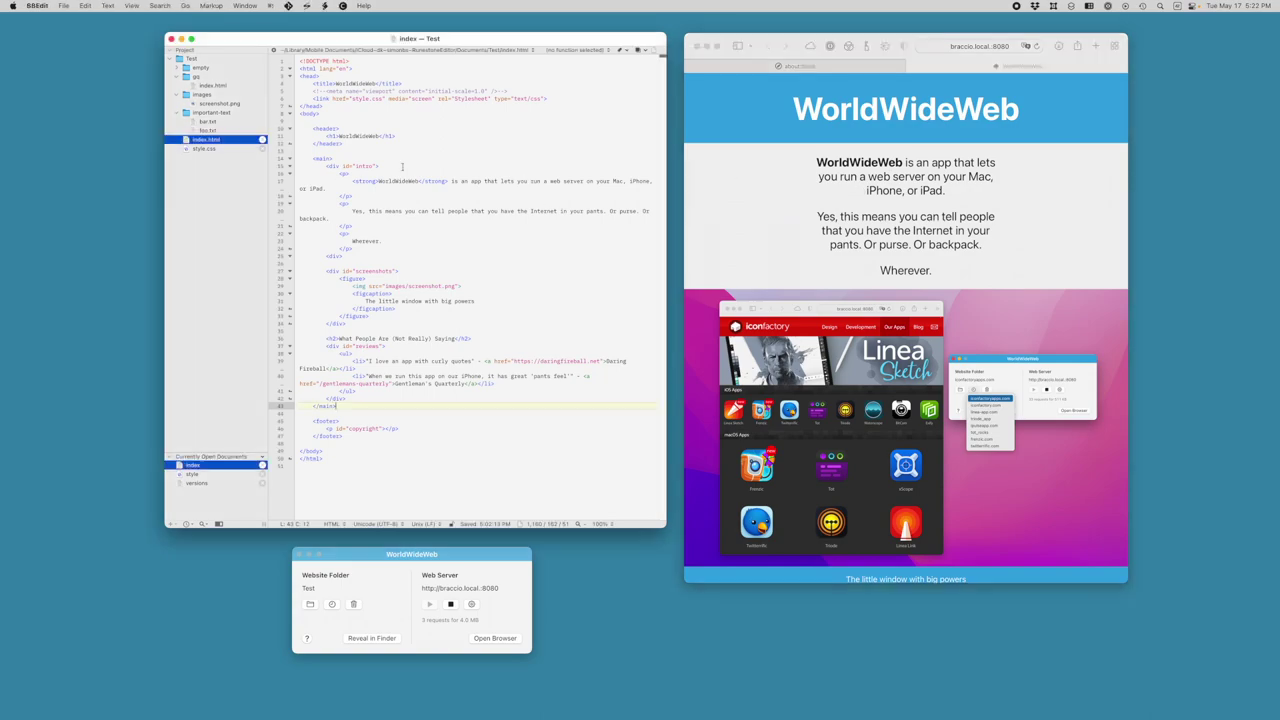
{"action": "left_click", "coordinate": [561, 350]}
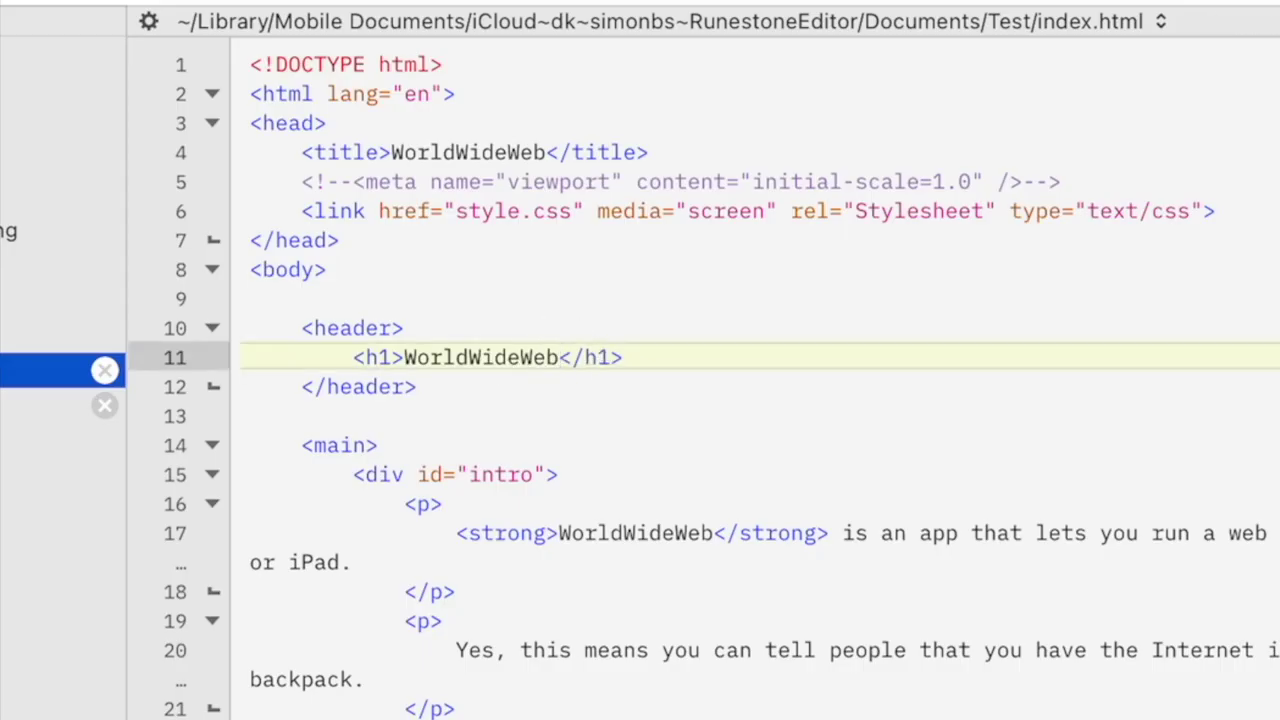
{"action": "type", "text": "Pro"}
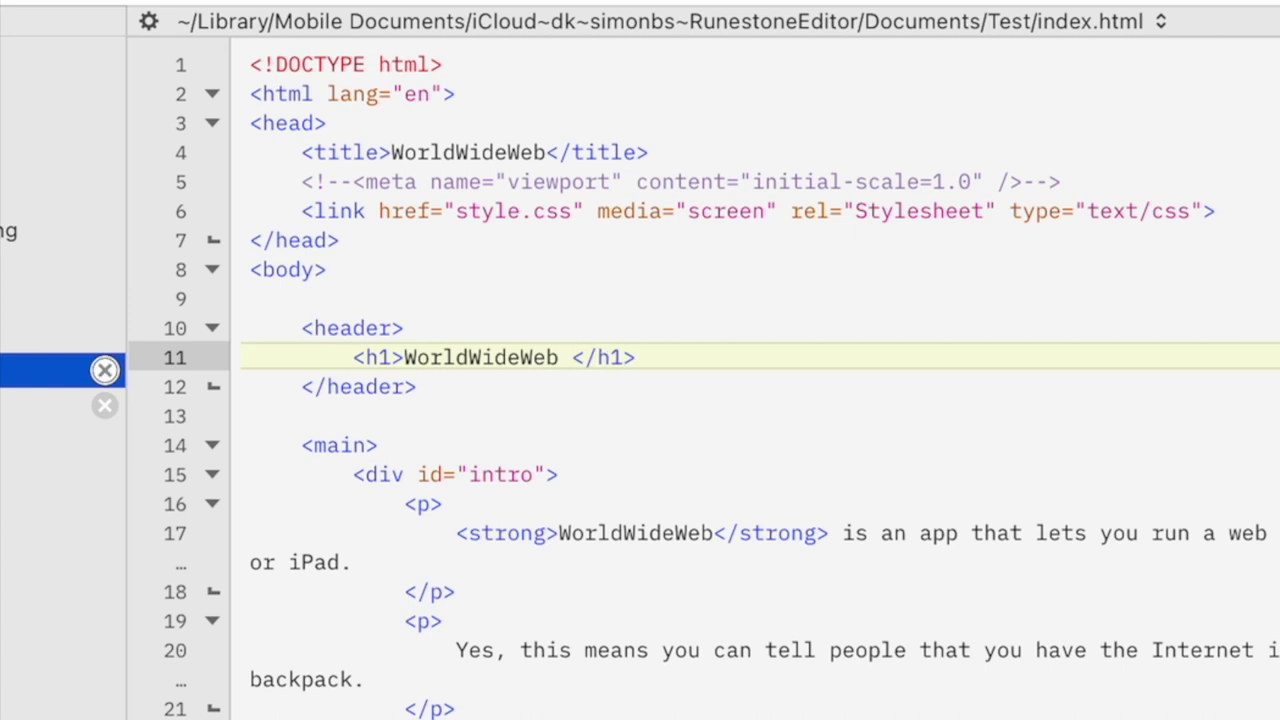
{"action": "type", "text": "duct We"}
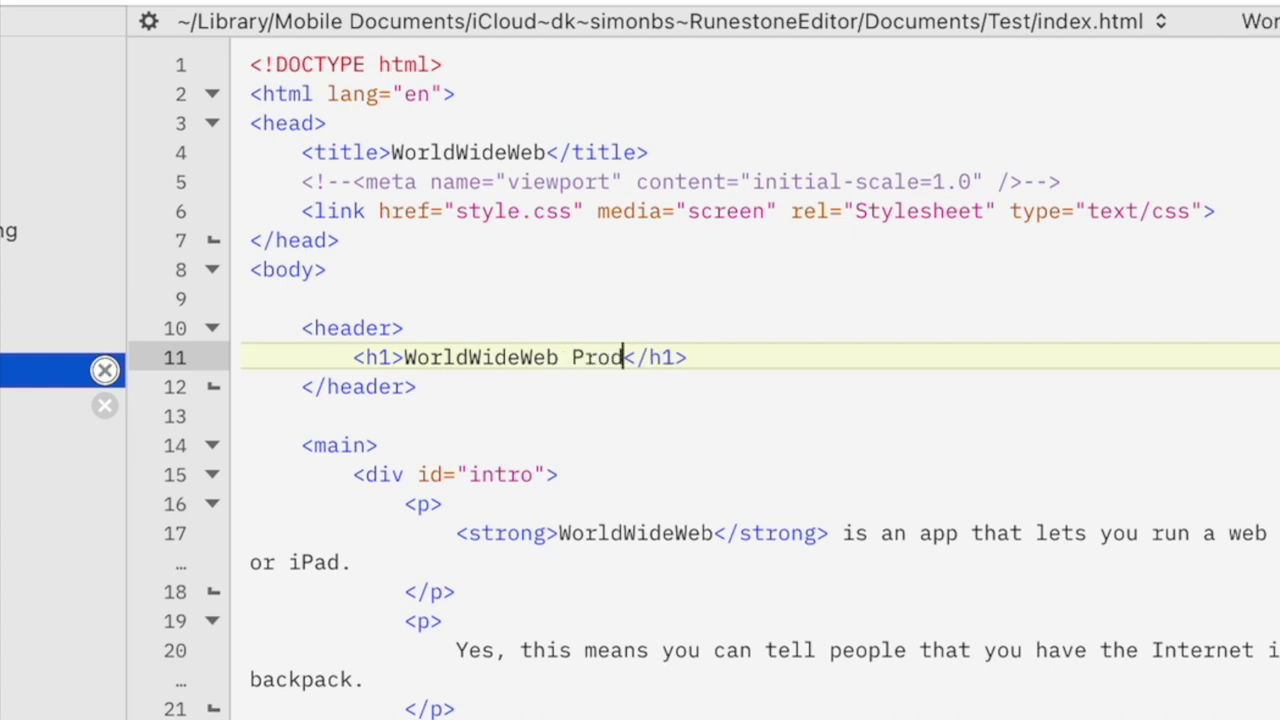
{"action": "type", "text": "bsite"}
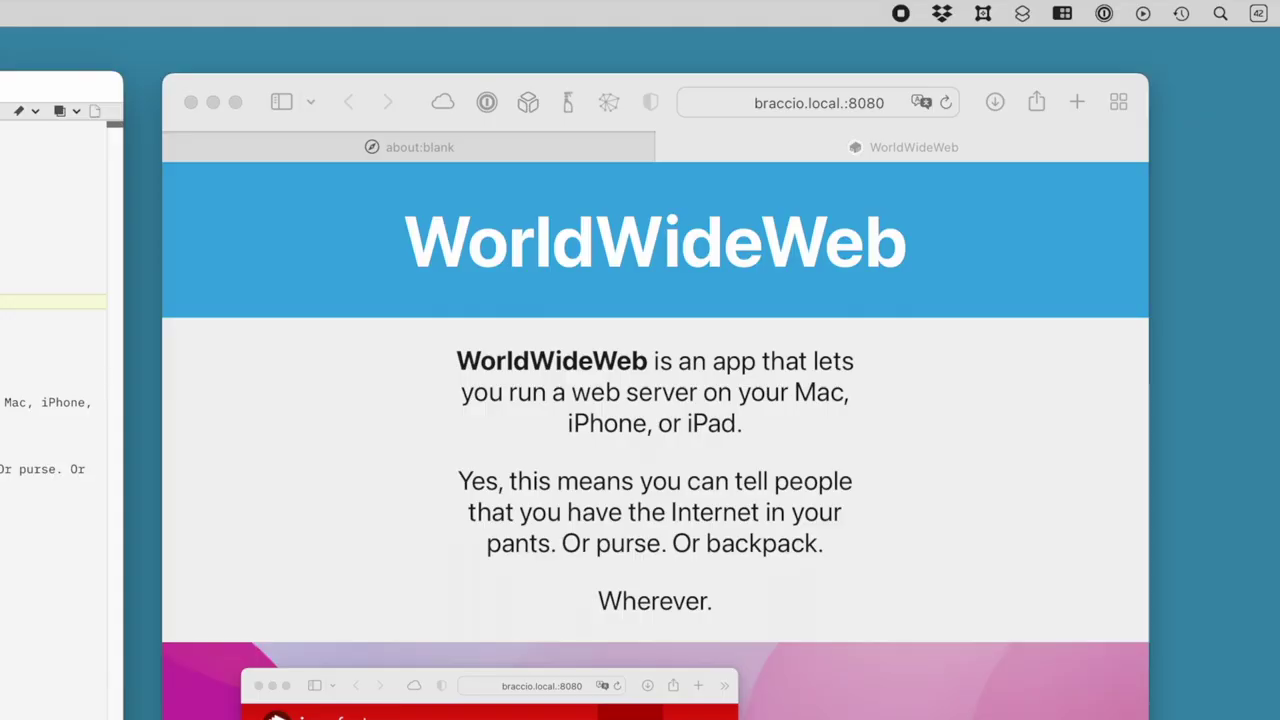
{"action": "left_click", "coordinate": [946, 103]}
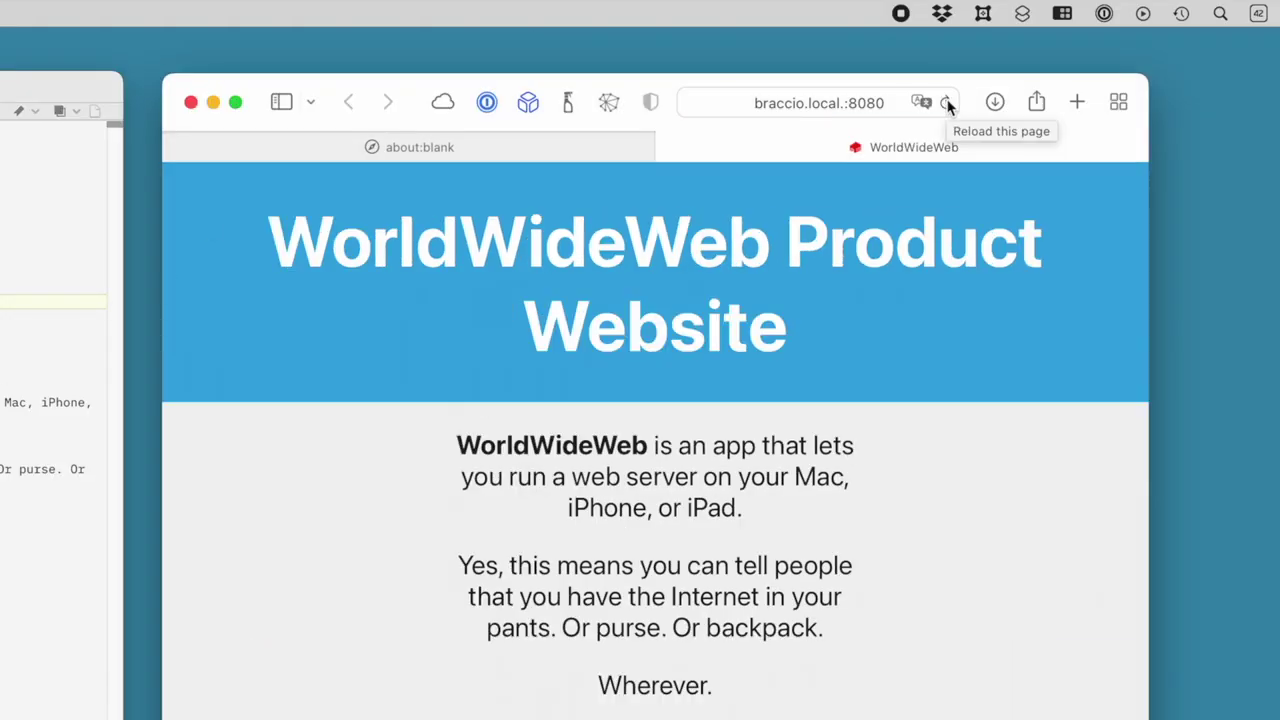
Undo the h1 heading change in index.html in BBEdit and reload the page in Safari
{"action": "left_click", "coordinate": [493, 164]}
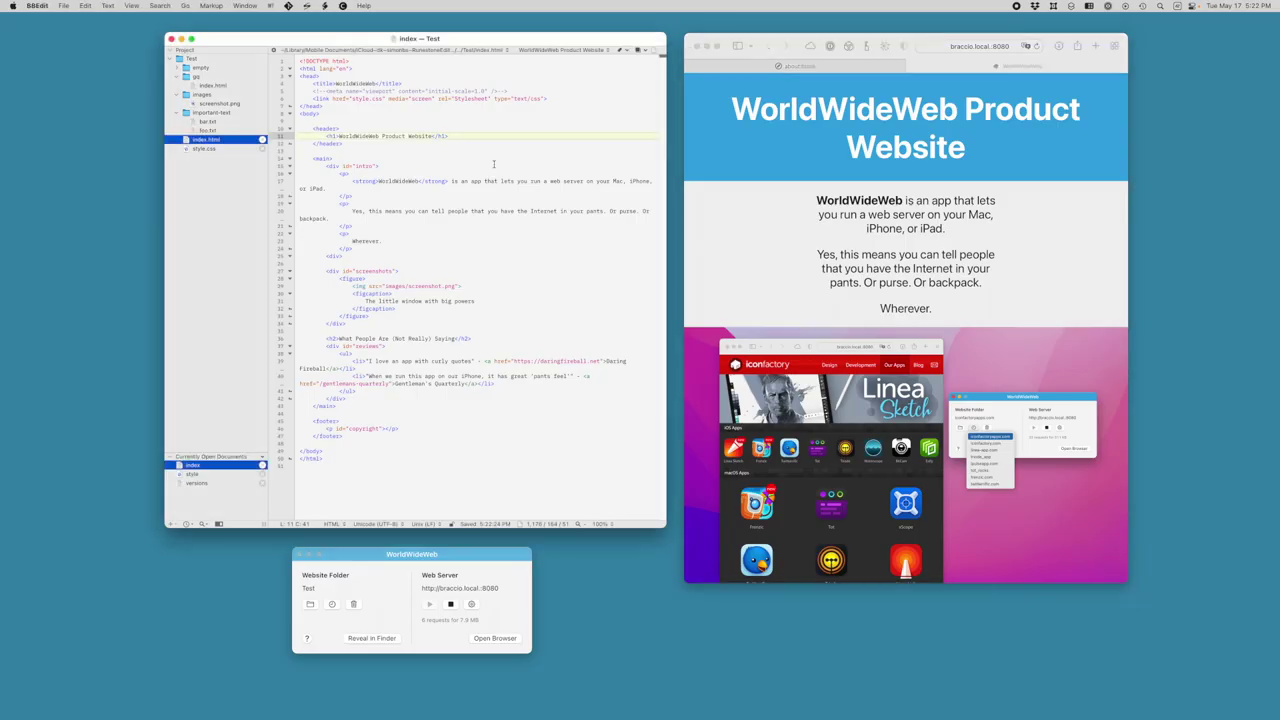
{"action": "key", "text": "super+z"}
{"action": "left_click", "coordinate": [1038, 46]}
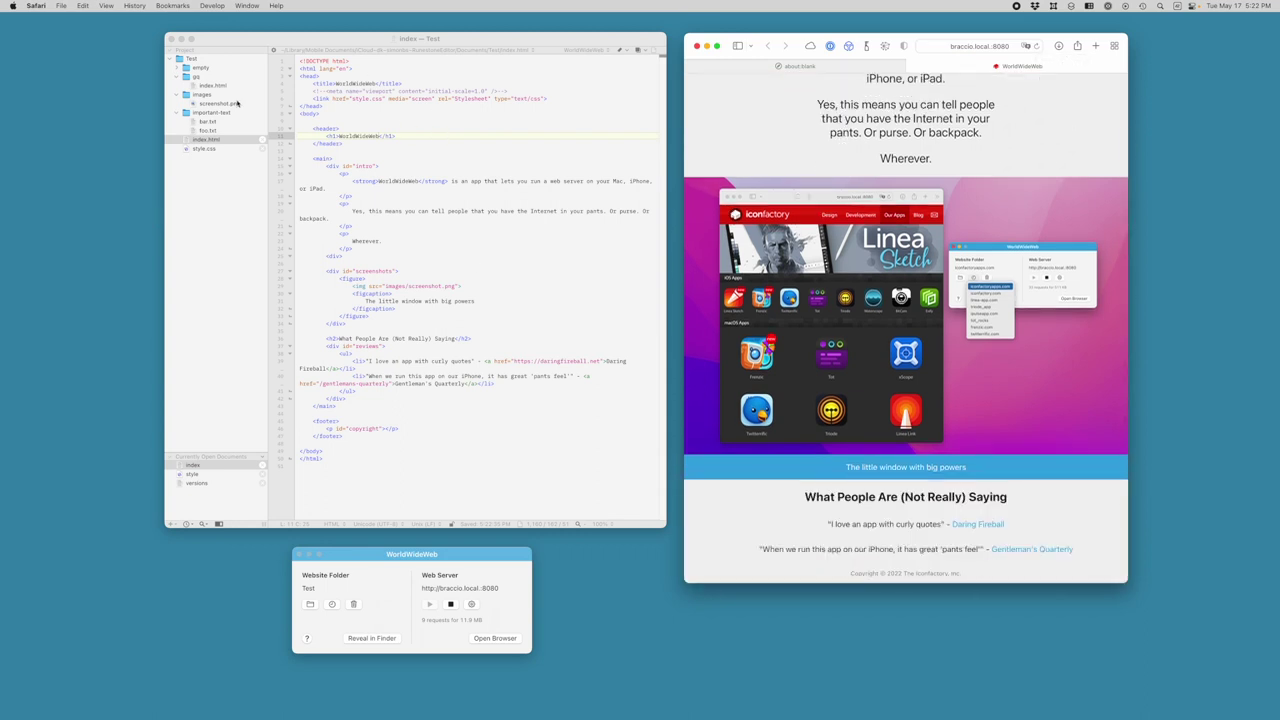
Switch to BBEdit and open the style.css stylesheet from the Test project to view its rules
{"action": "left_click", "coordinate": [216, 153]}
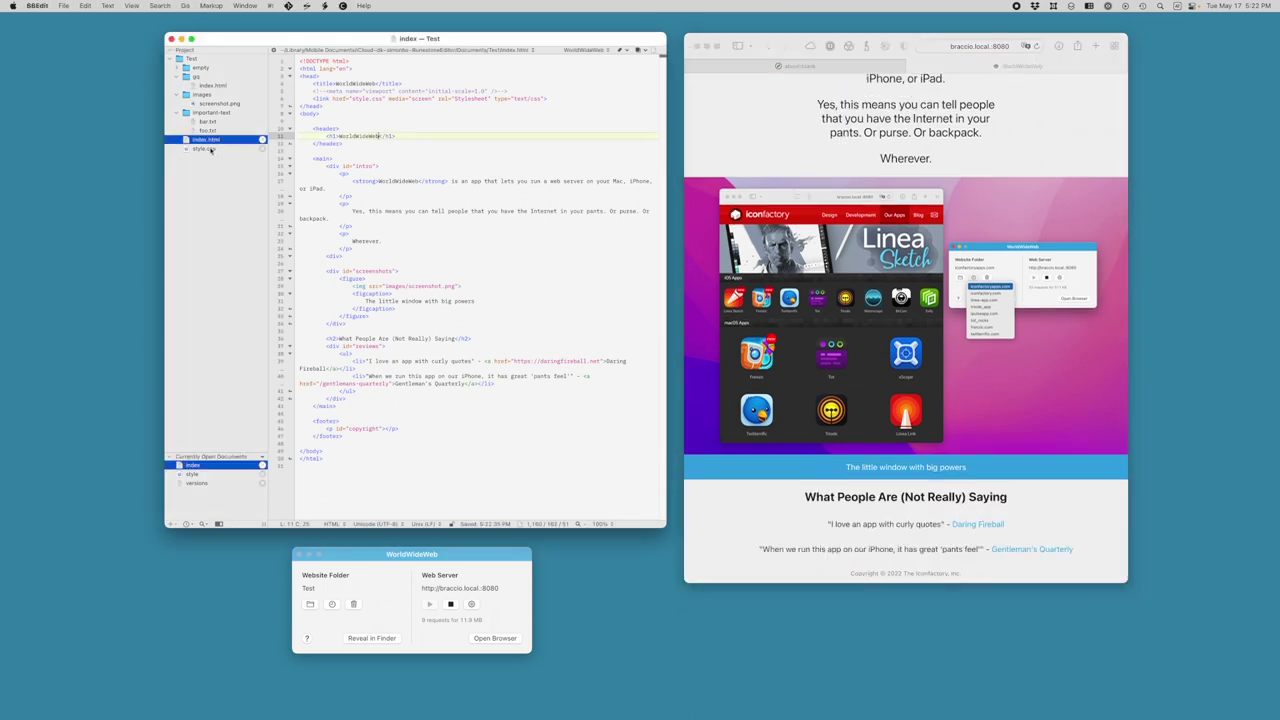
{"action": "left_click", "coordinate": [211, 148]}
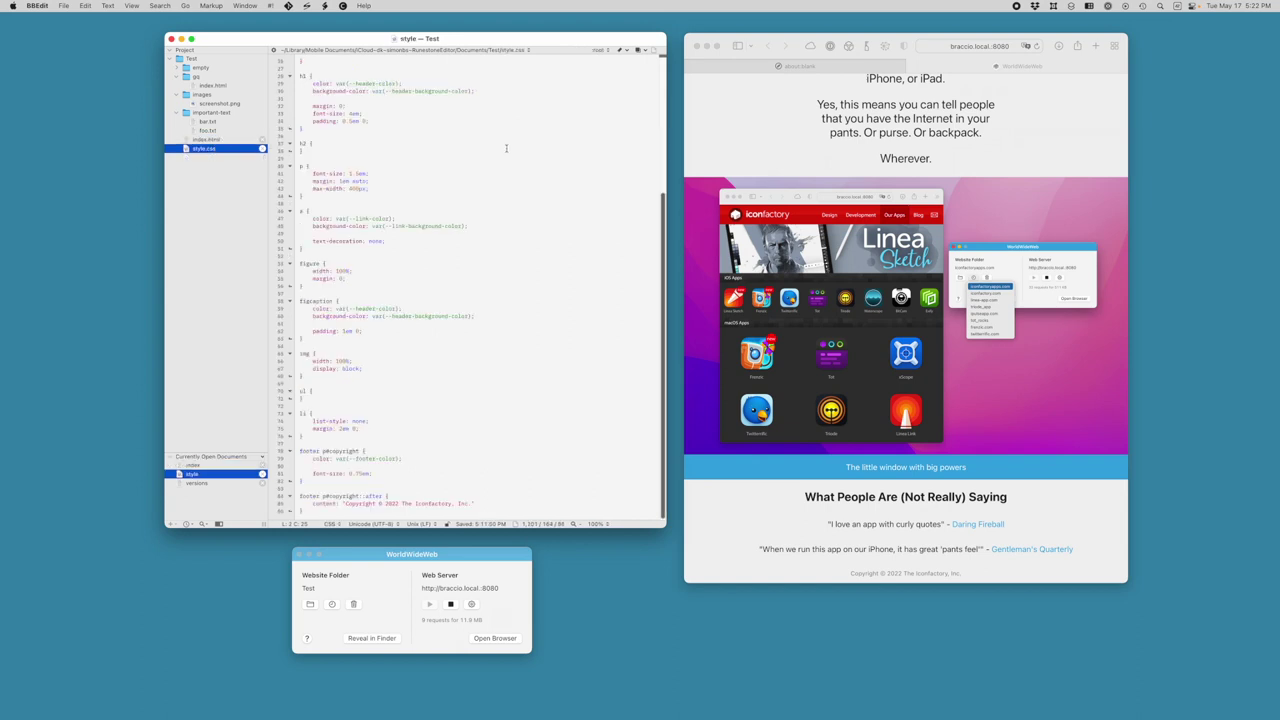
{"action": "scroll", "coordinate": [913, 187], "scroll_direction": "up", "scroll_amount": 3}
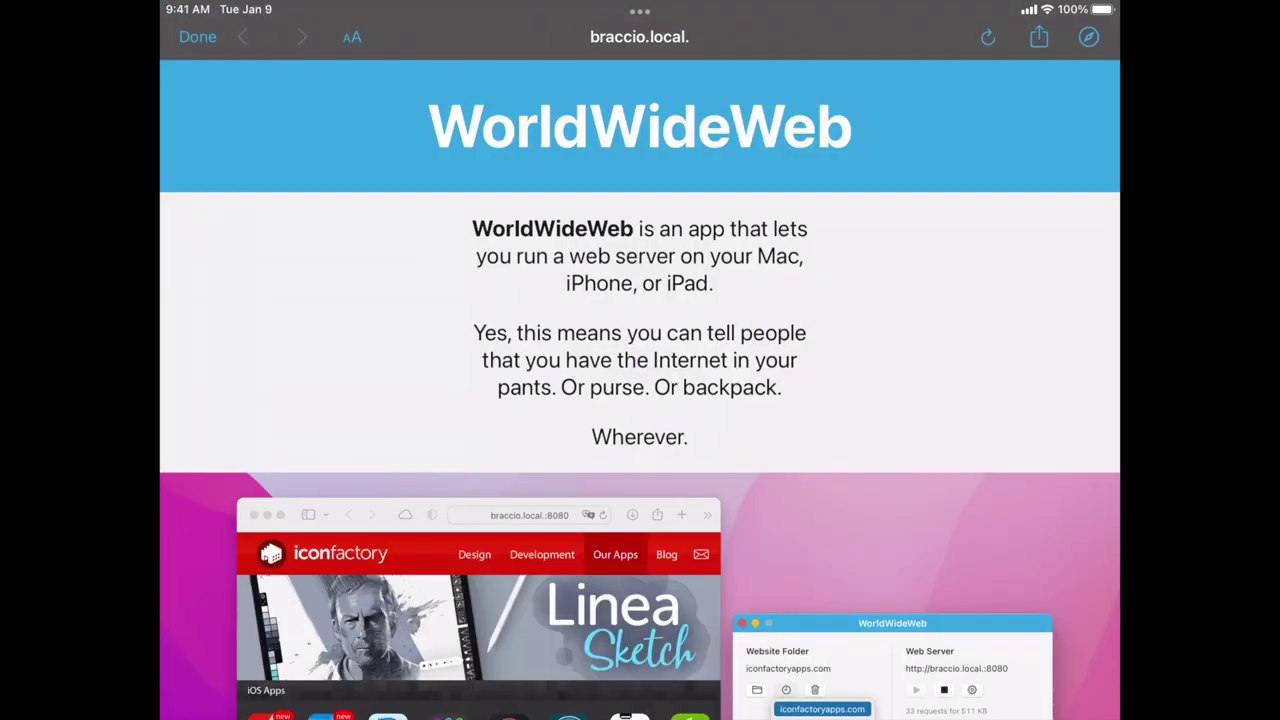
Look through the whole WorldWideWeb page served from braccio.local. on the iPad, from the heading to the copyright line
{"action": "scroll", "coordinate": [640, 400], "scroll_direction": "down", "scroll_amount": 10}
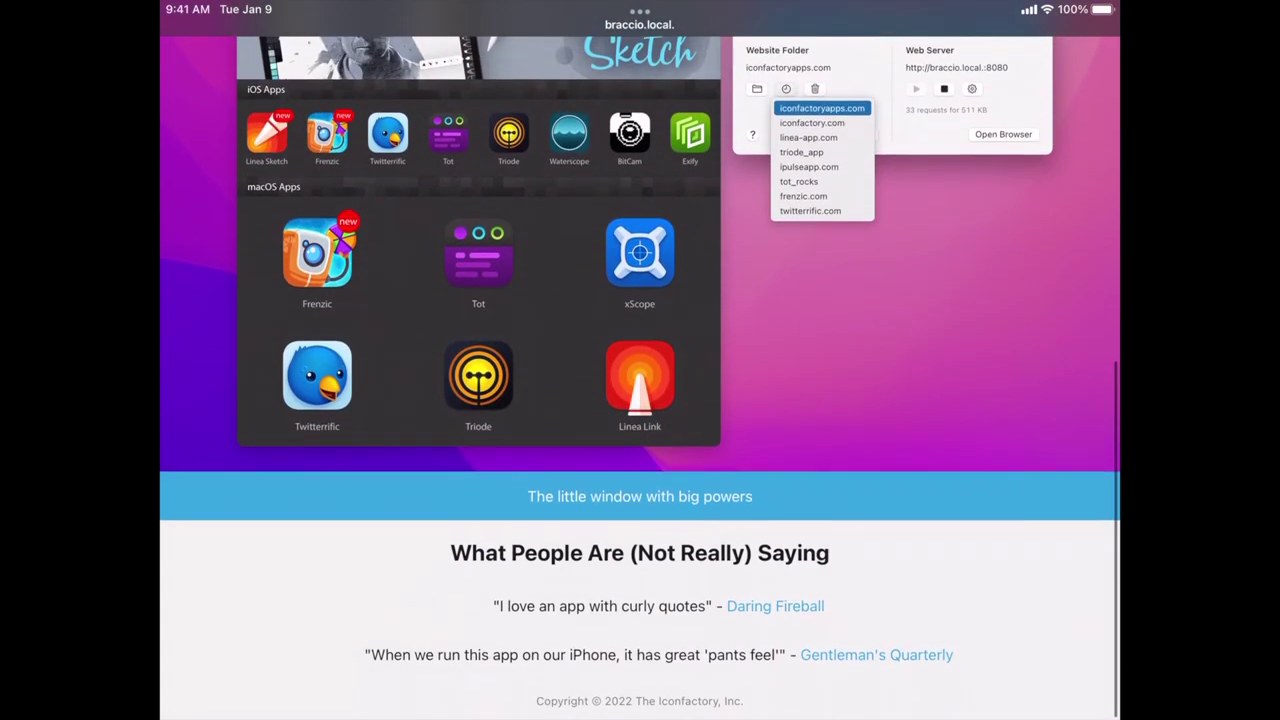
{"action": "scroll", "coordinate": [640, 400], "scroll_direction": "up", "scroll_amount": 15}
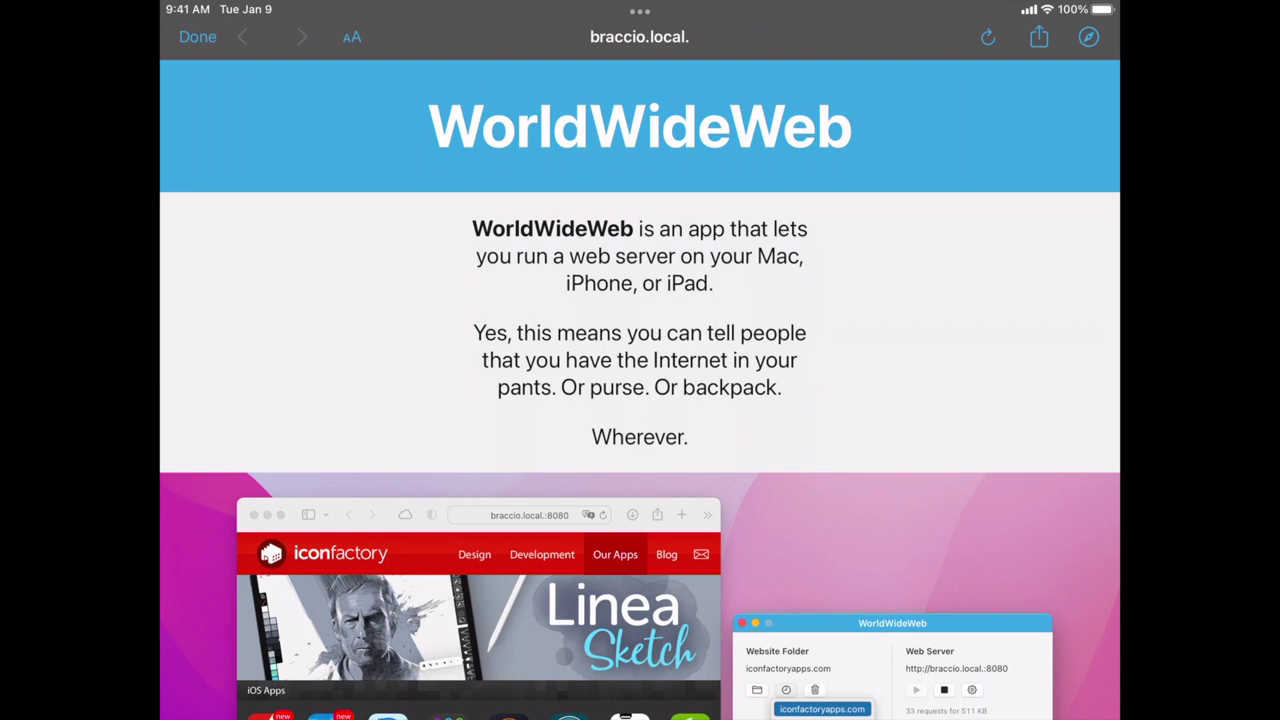
{"action": "scroll", "coordinate": [640, 380], "scroll_direction": "down", "scroll_amount": 10}
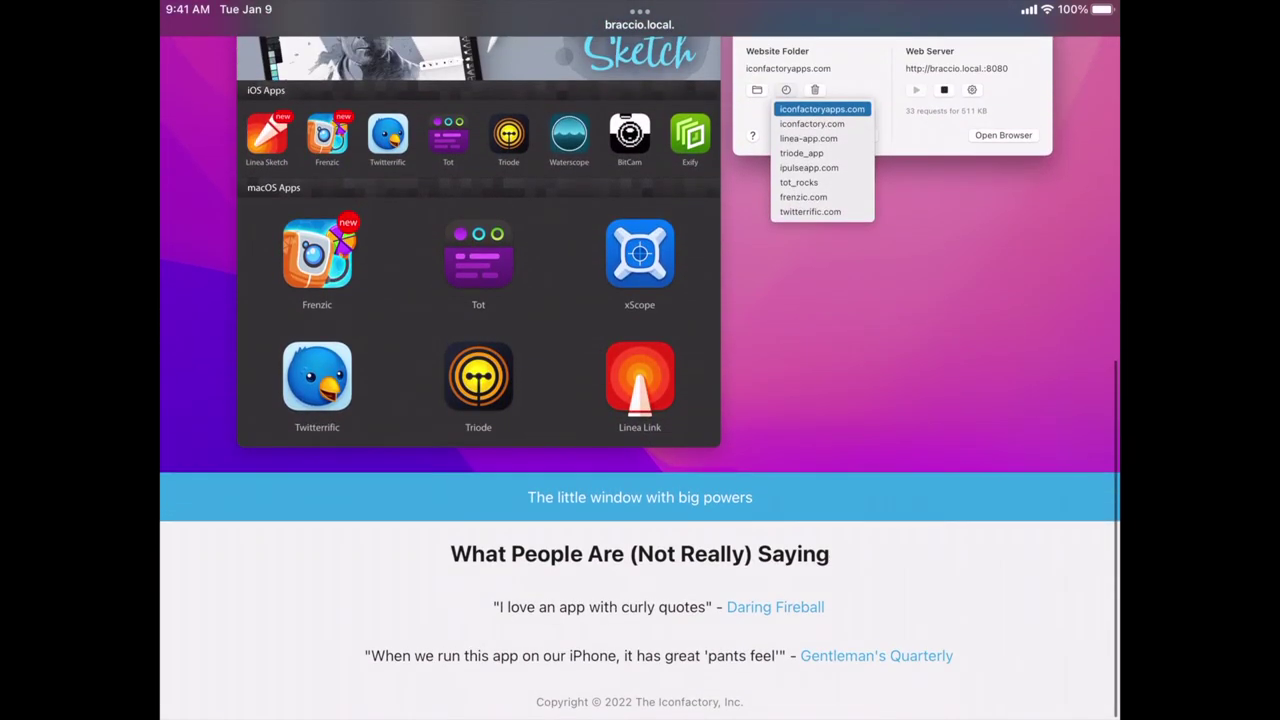
{"action": "scroll", "coordinate": [640, 380], "scroll_direction": "up", "scroll_amount": 15}
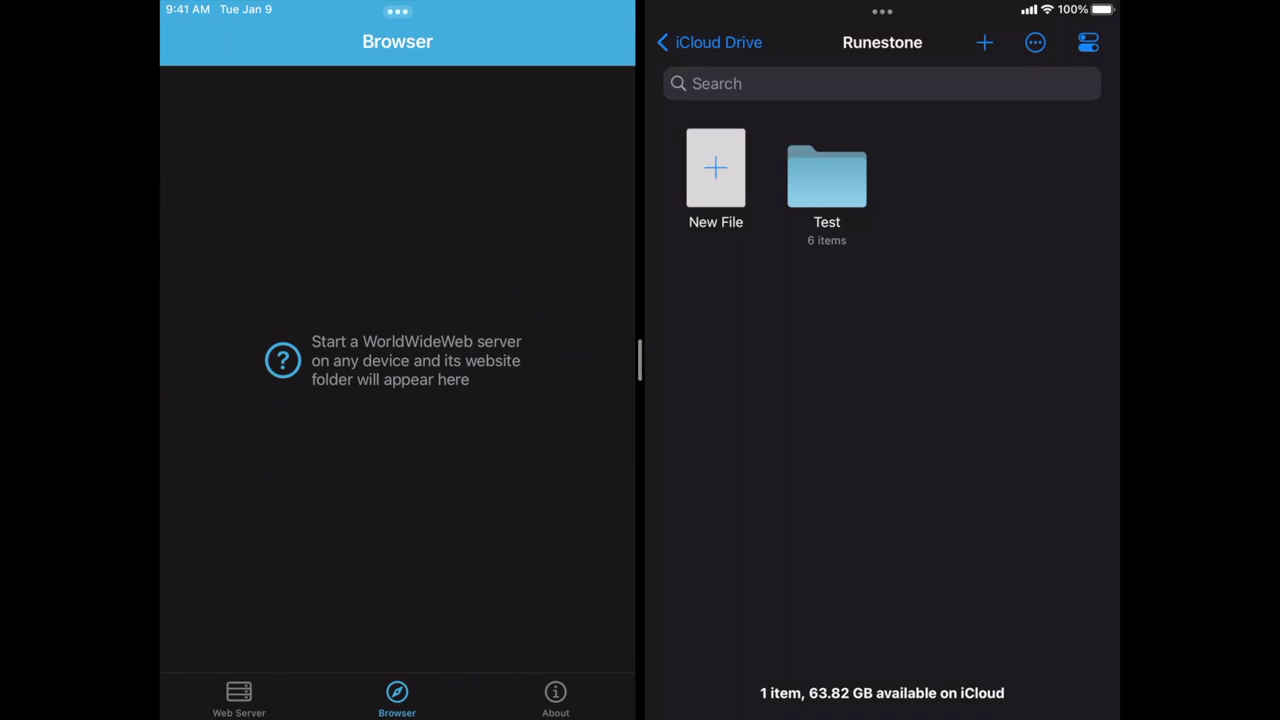
Set the Test folder under Runestone on iCloud Drive as the iPad's website folder and start the web server
{"action": "left_click", "coordinate": [238, 698]}
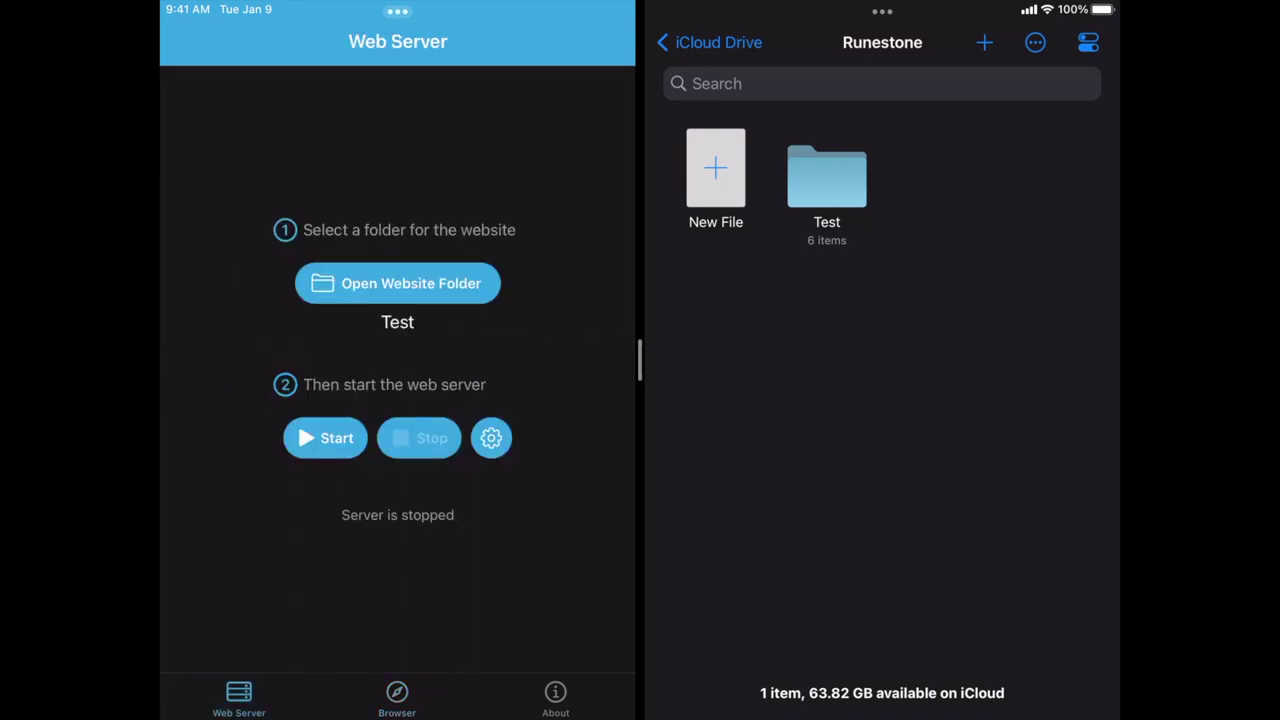
{"action": "left_click", "coordinate": [397, 283]}
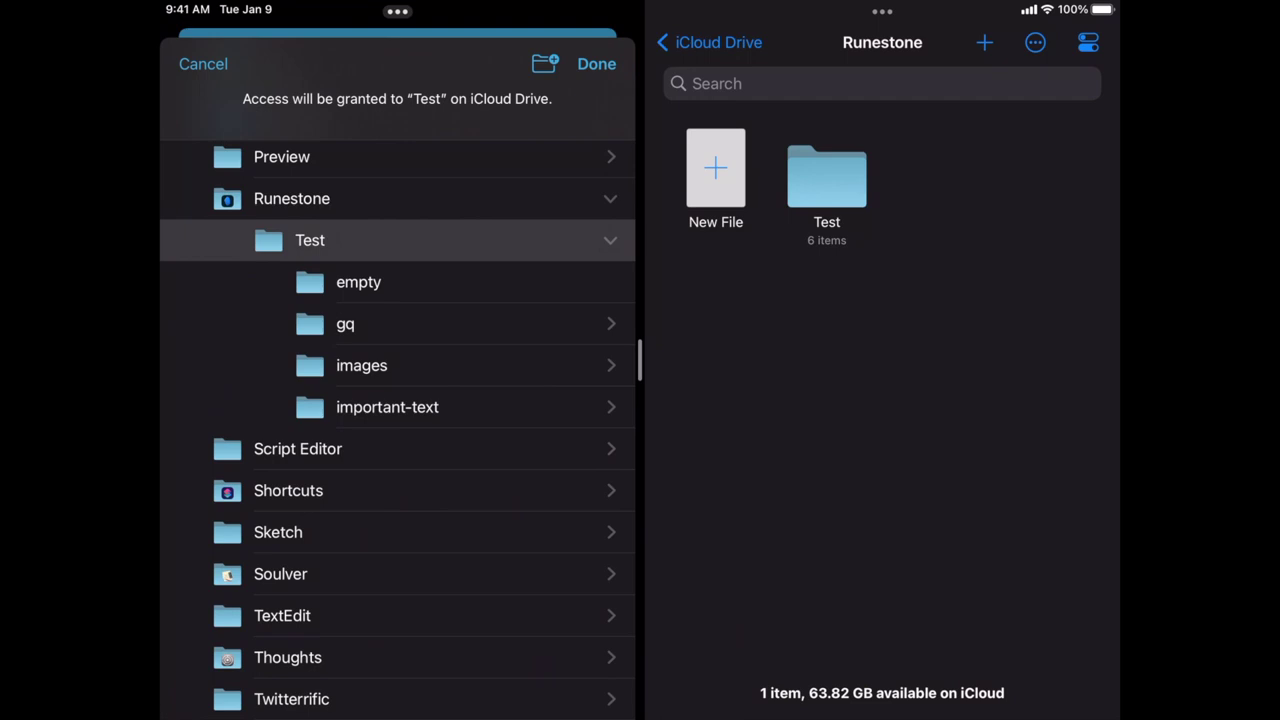
{"action": "left_click", "coordinate": [596, 63]}
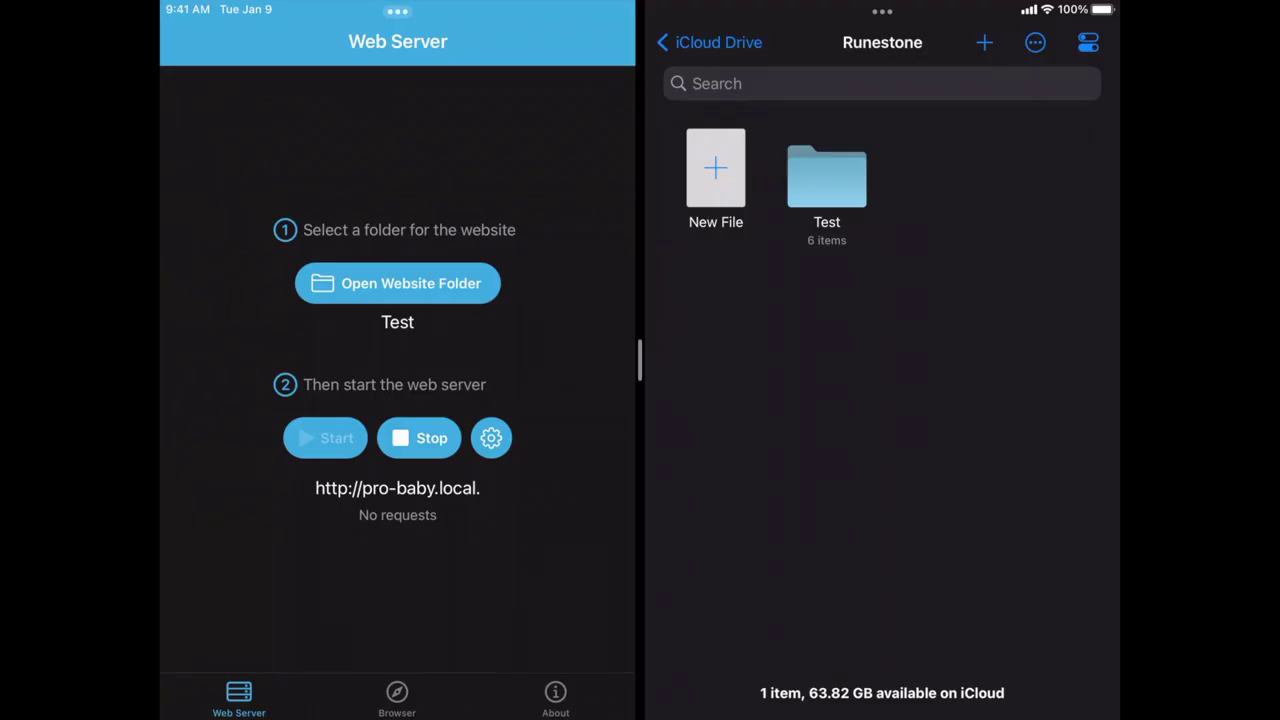
{"action": "left_click", "coordinate": [397, 698]}
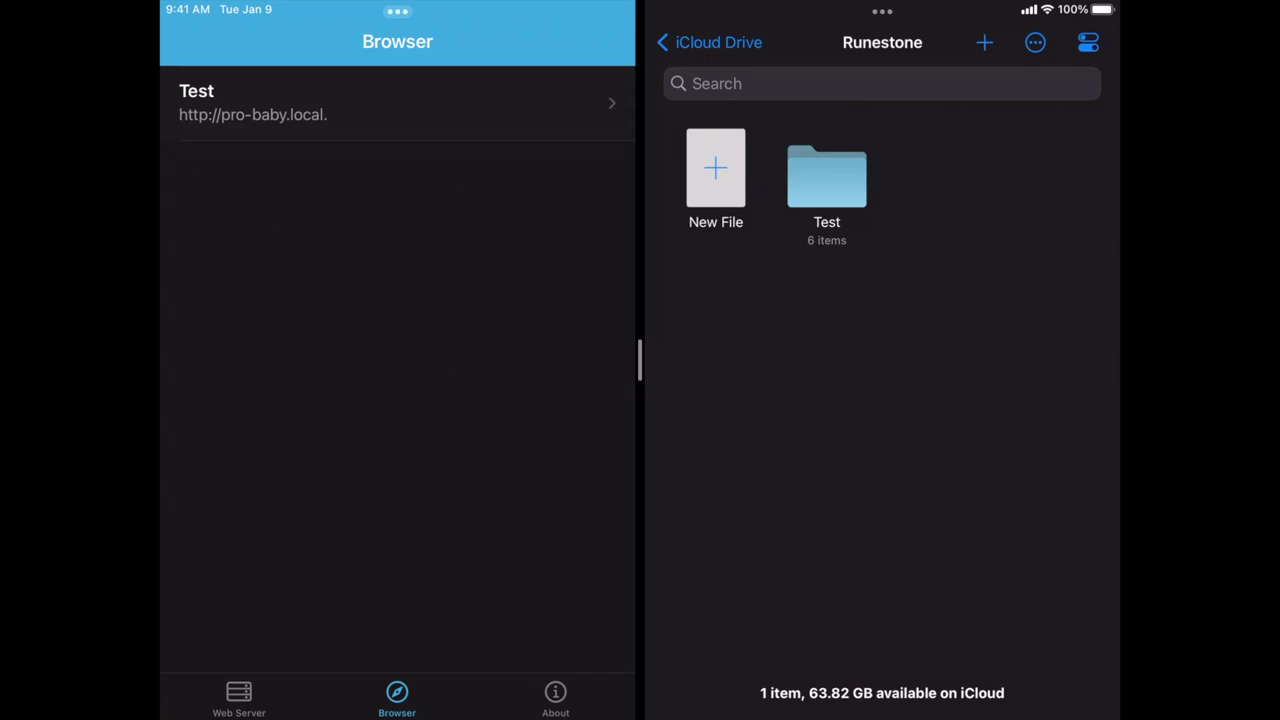
{"action": "left_click", "coordinate": [397, 102]}
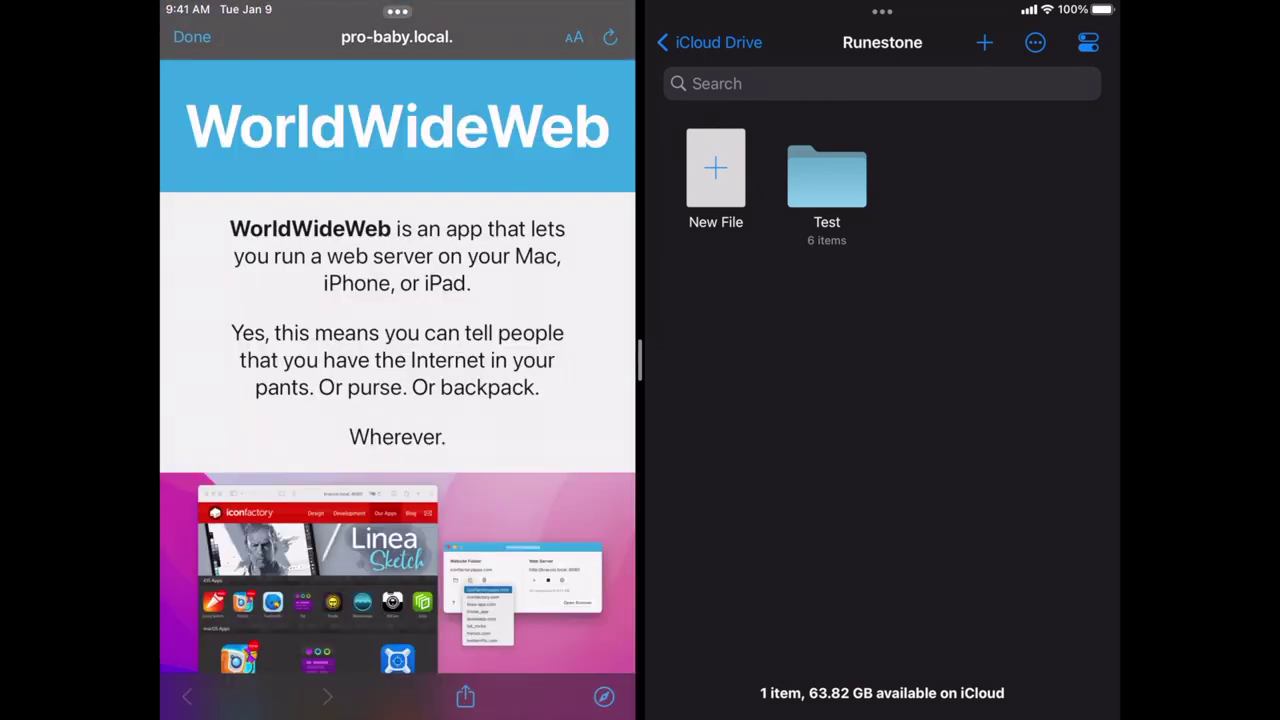
{"action": "scroll", "coordinate": [397, 380], "scroll_direction": "down", "scroll_amount": 5}
{"action": "scroll", "coordinate": [397, 380], "scroll_direction": "up", "scroll_amount": 6}
Open the index file from the Test folder in Runestone, extend the h1 heading to "WorldWideWeb This is real!" and close the file
{"action": "left_click", "coordinate": [826, 178]}
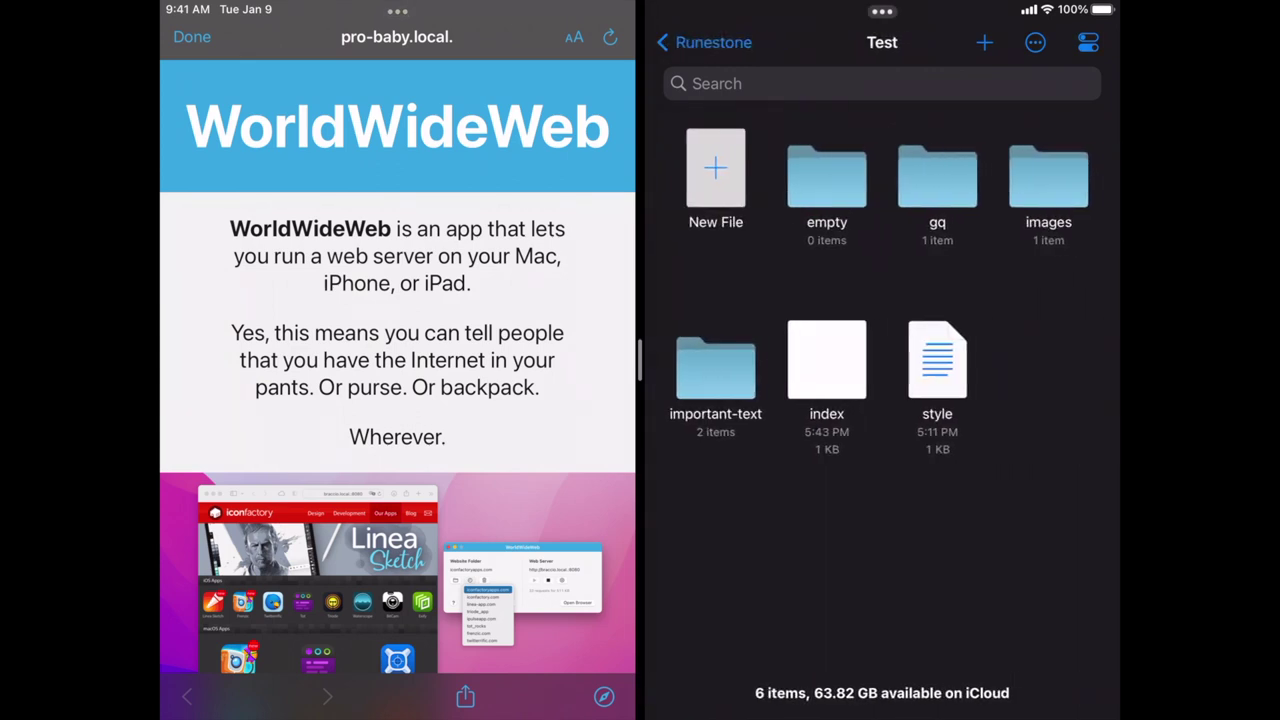
{"action": "left_click", "coordinate": [826, 359]}
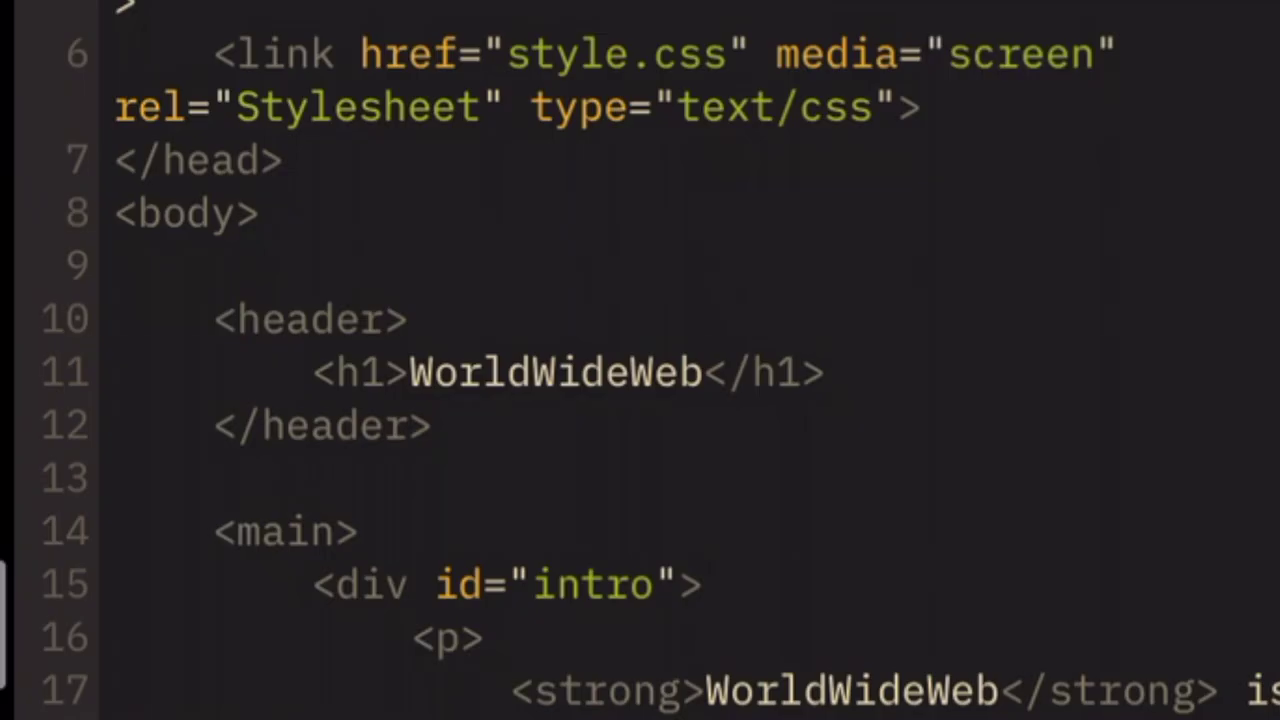
{"action": "left_click", "coordinate": [706, 372]}
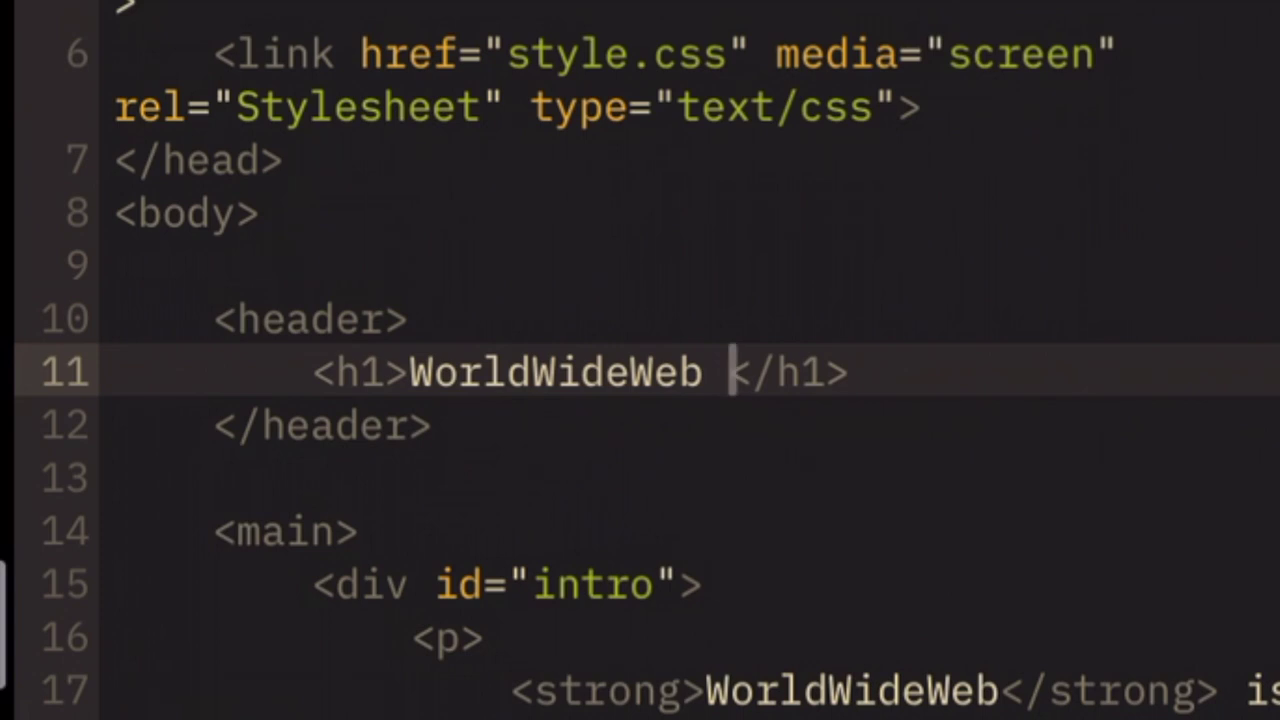
{"action": "type", "text": "T"}
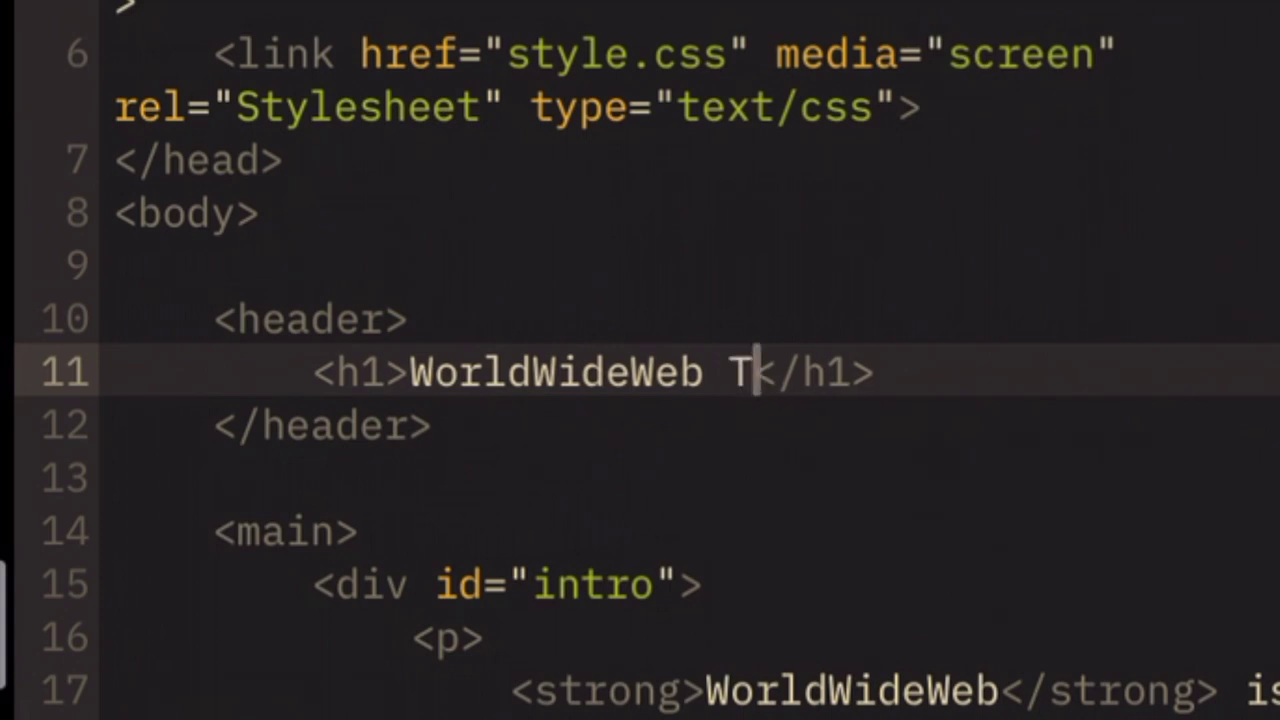
{"action": "type", "text": "his is "}
{"action": "type", "text": "real"}
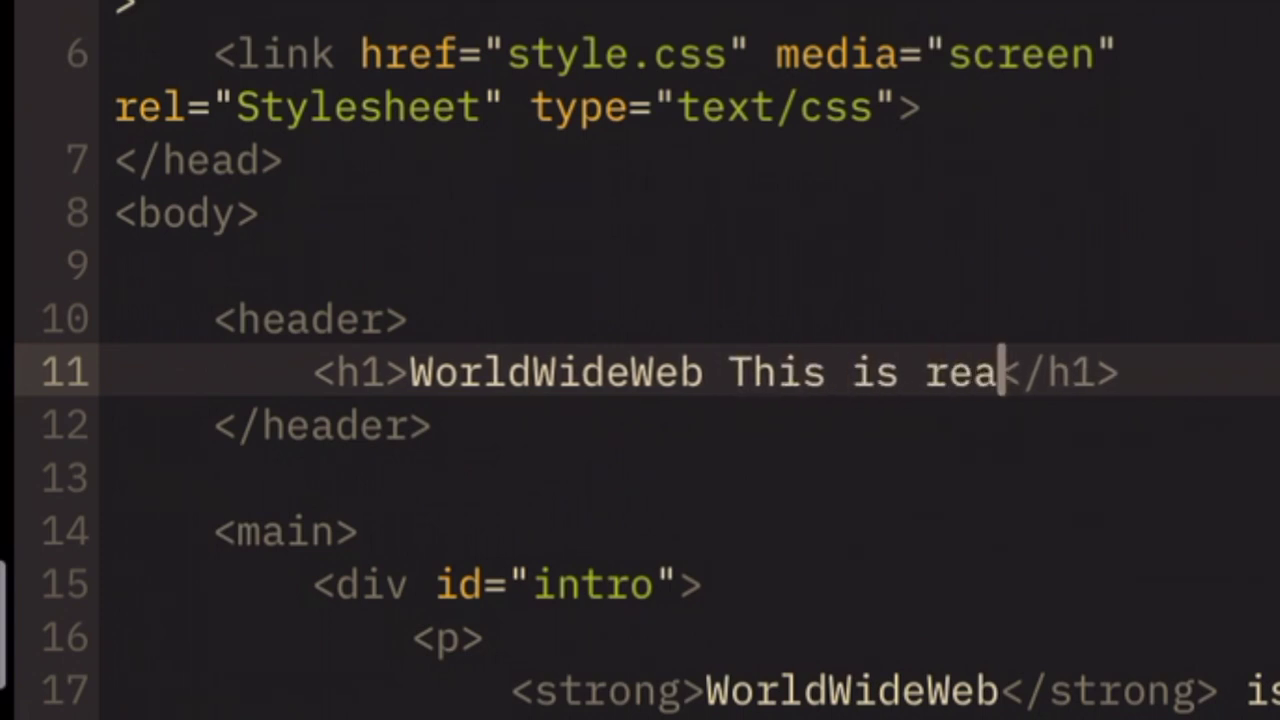
{"action": "type", "text": "!"}
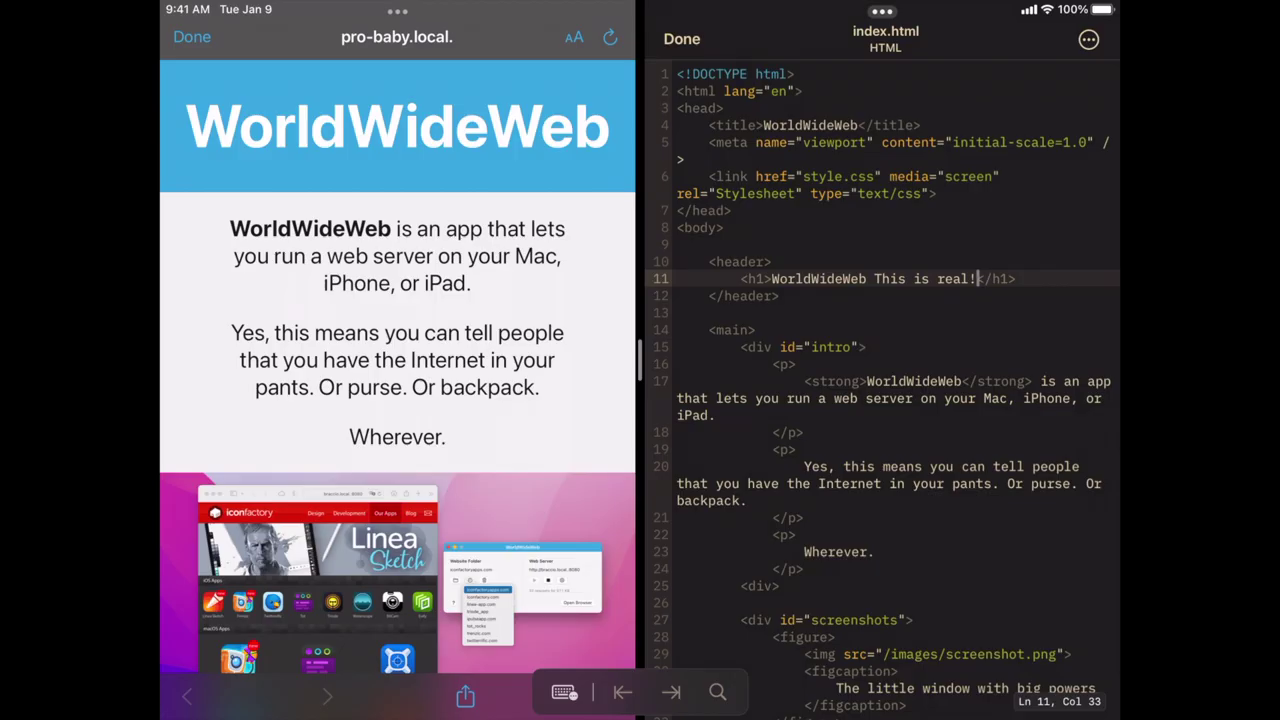
{"action": "key", "text": "super+w"}
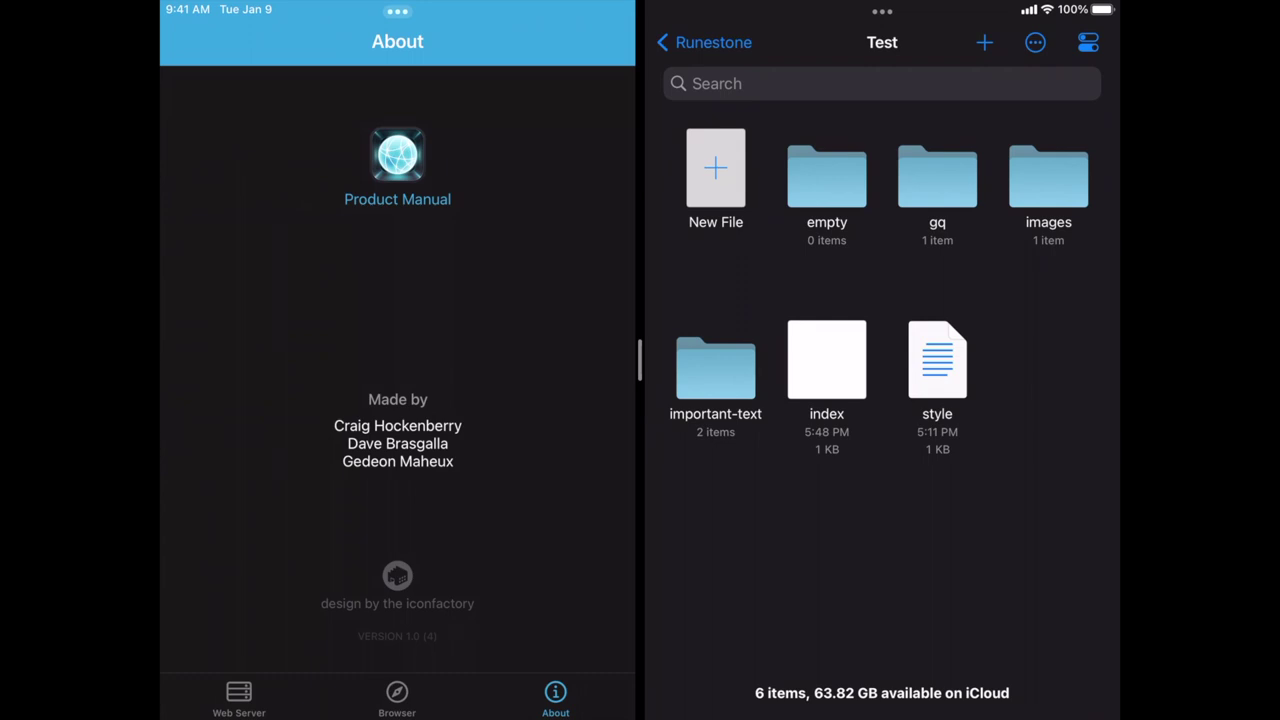
Read through the About WorldWideWeb page of the product manual, from the introduction to the iOS Apps section, and return to the manual's contents
{"action": "left_click", "coordinate": [397, 199]}
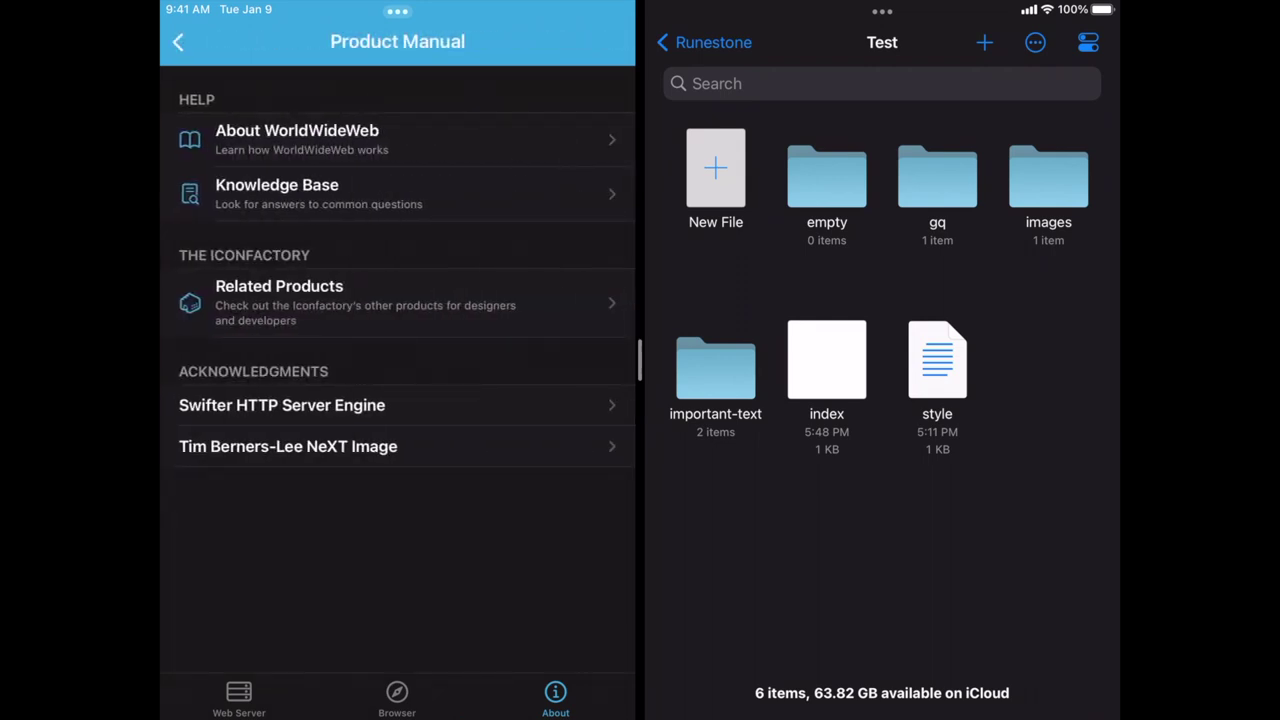
{"action": "left_click", "coordinate": [297, 139]}
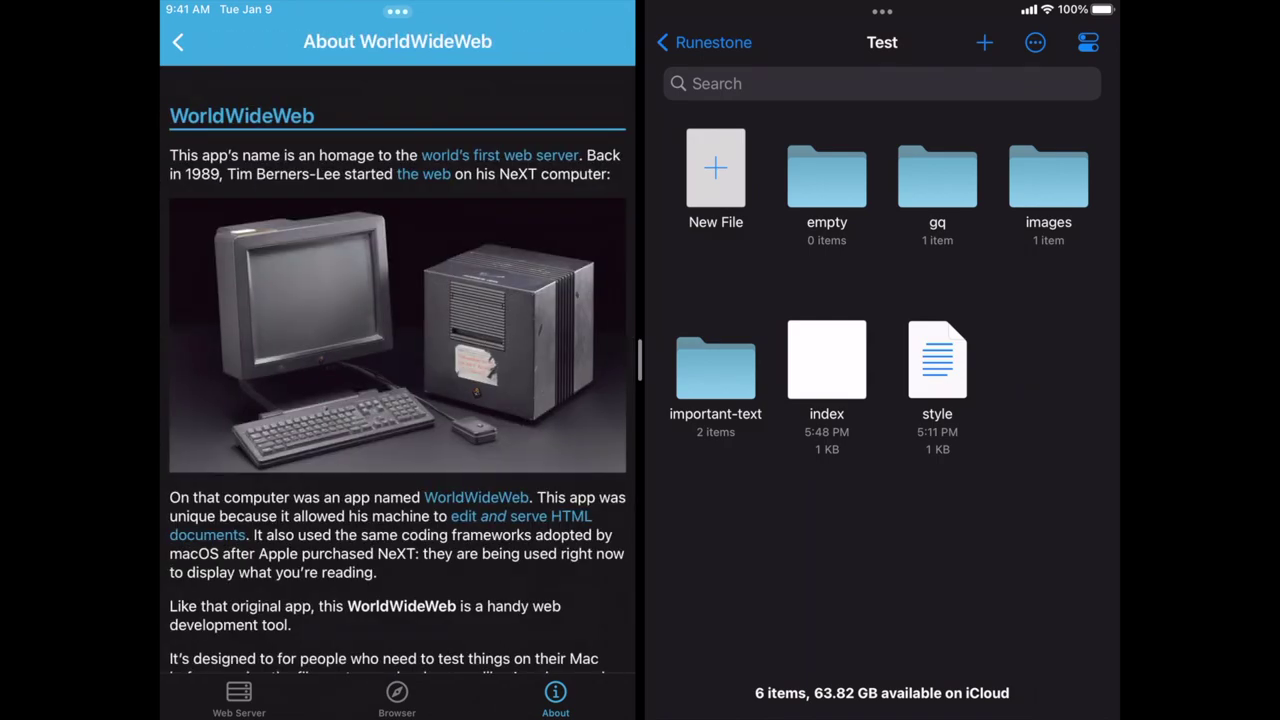
{"action": "scroll", "coordinate": [397, 370], "scroll_direction": "down", "scroll_amount": 15}
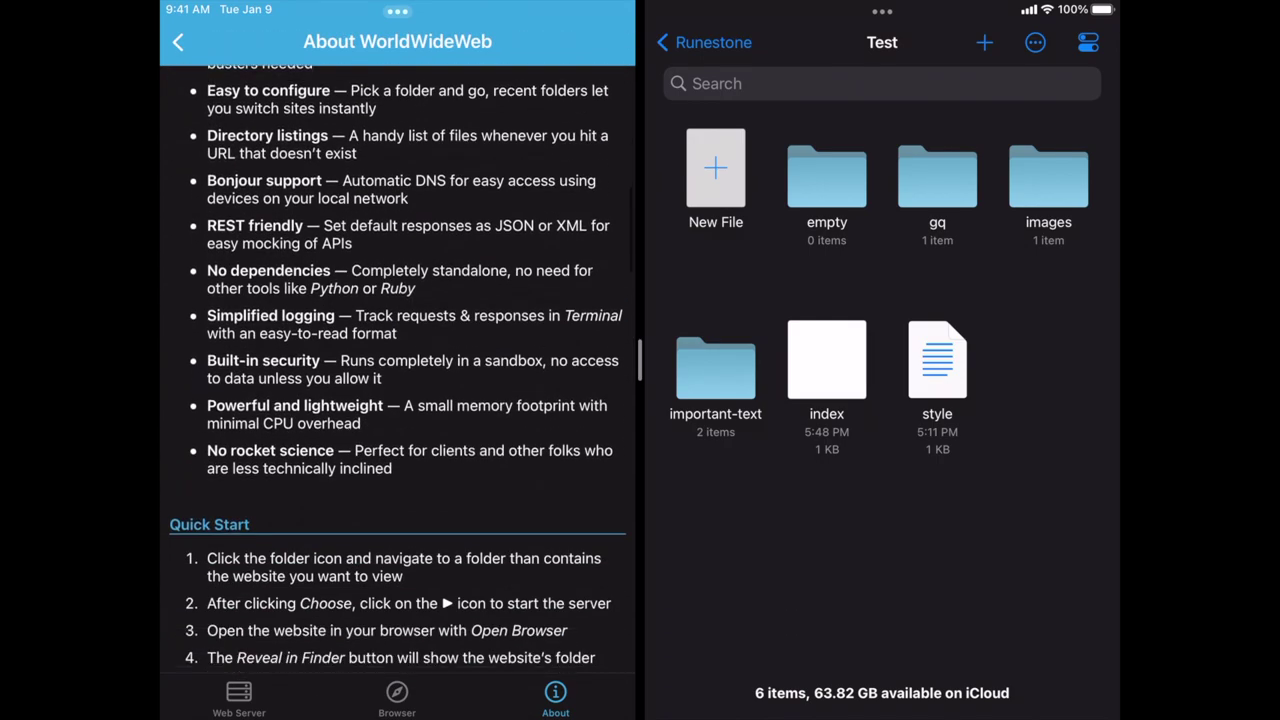
{"action": "scroll", "coordinate": [397, 370], "scroll_direction": "down", "scroll_amount": 10}
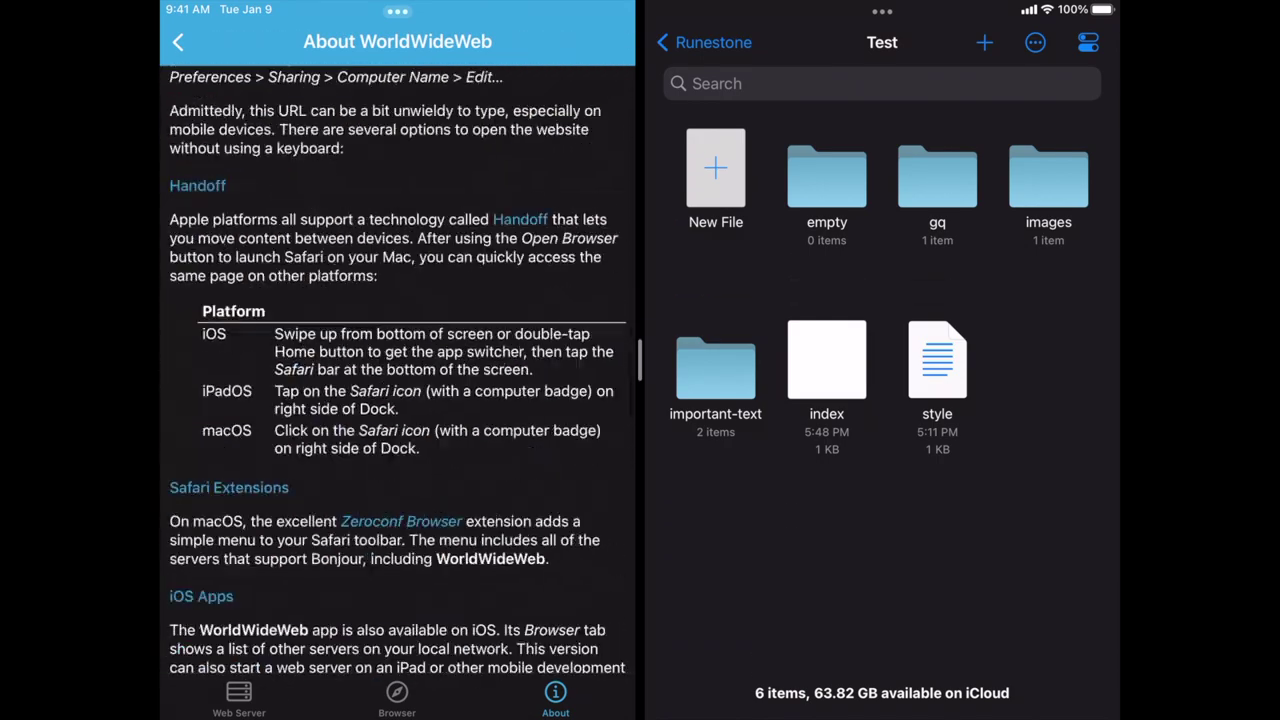
{"action": "scroll", "coordinate": [397, 370], "scroll_direction": "up", "scroll_amount": 15}
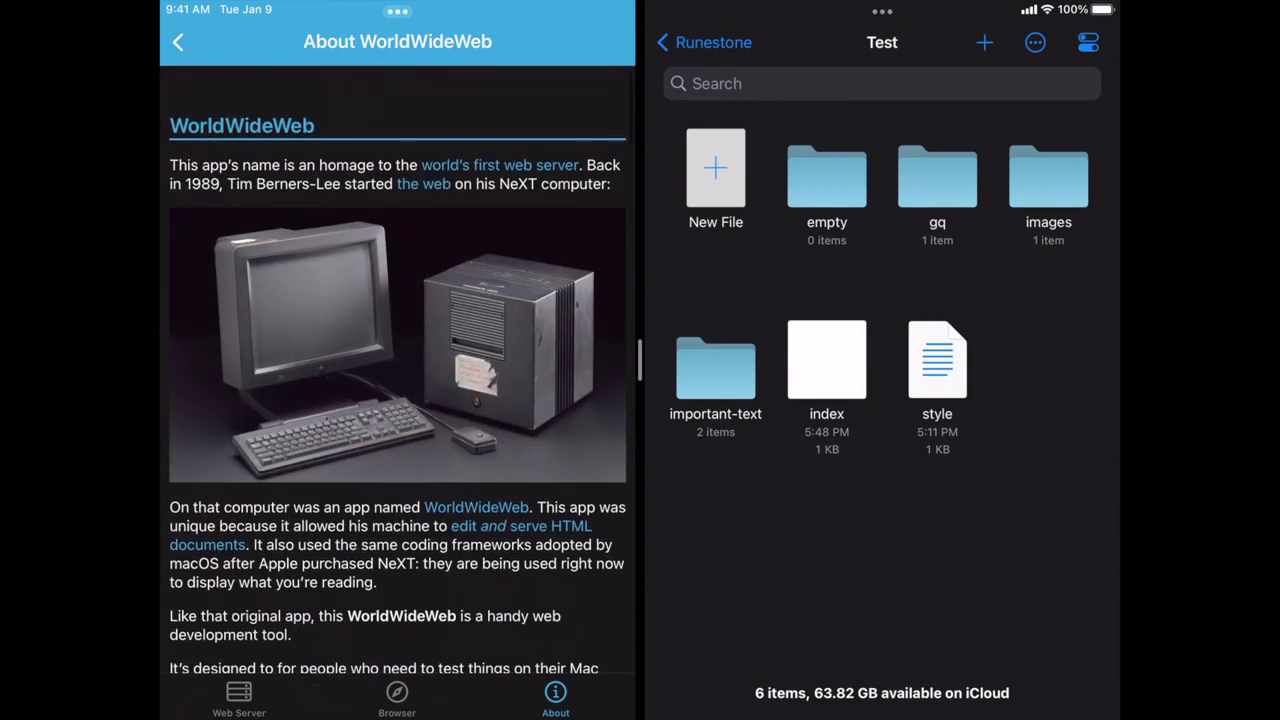
{"action": "left_click", "coordinate": [178, 41]}
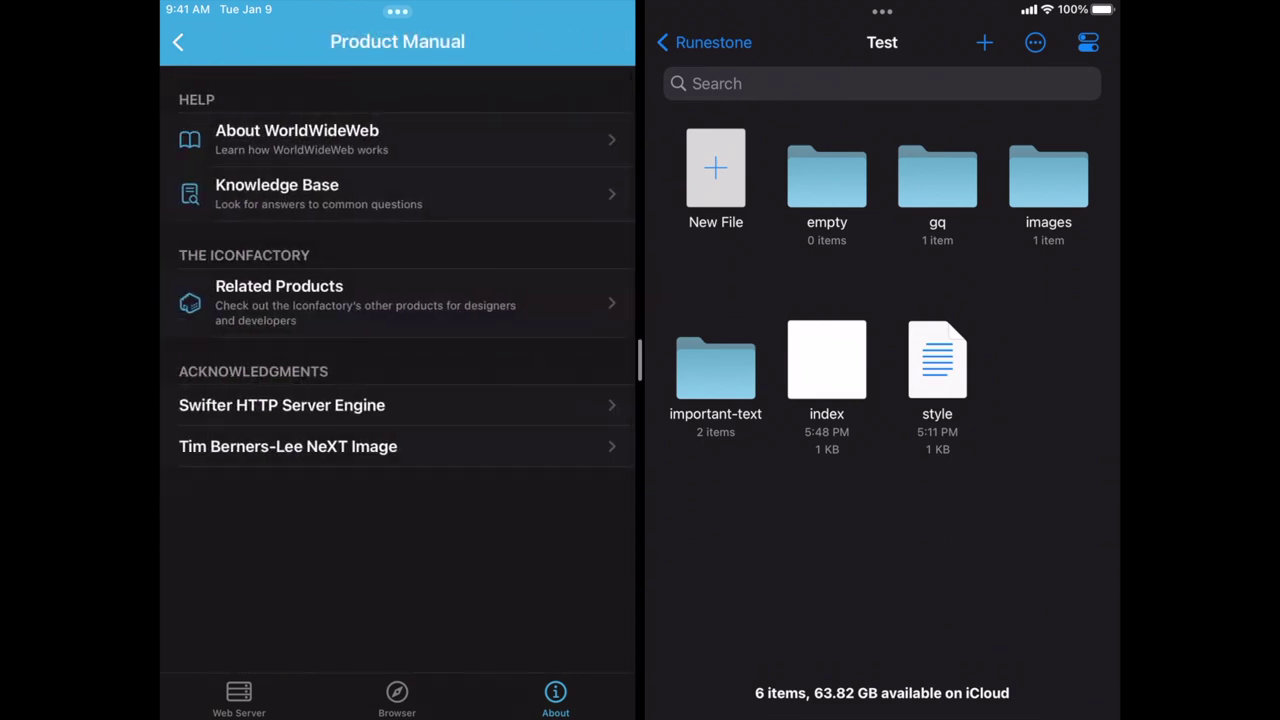